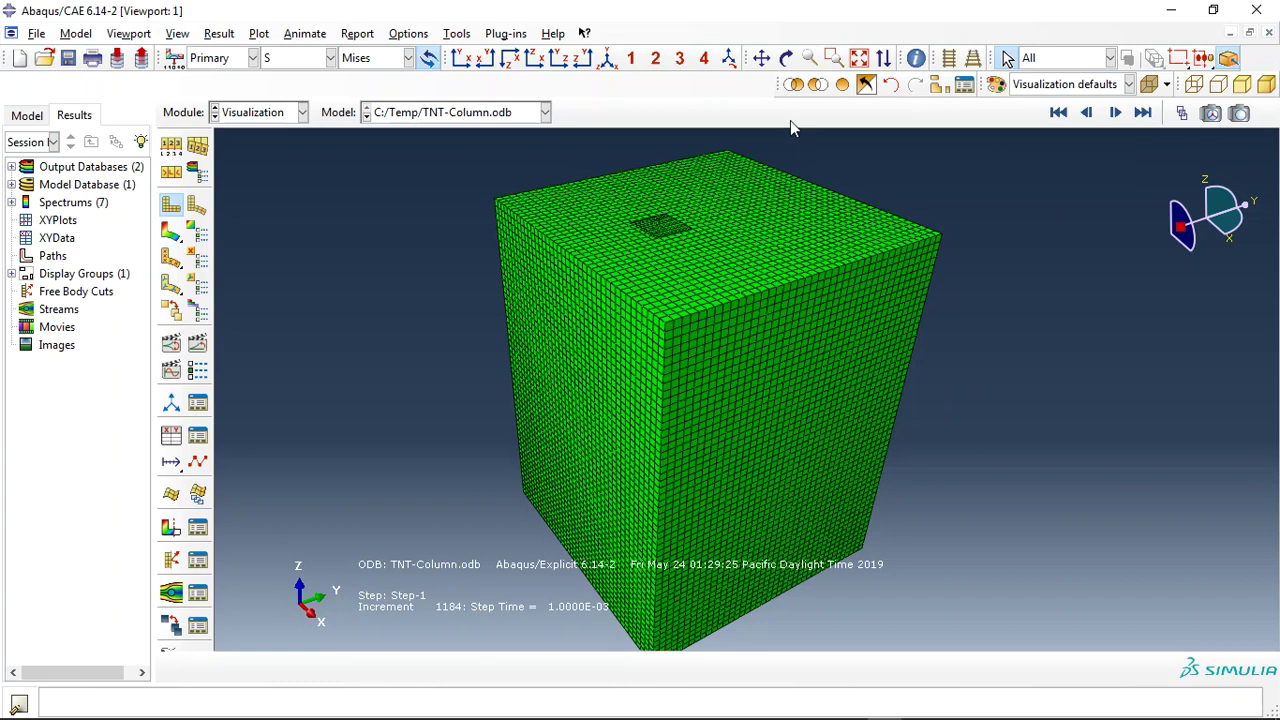
Remove the surrounding Eulerian block from the display and fit the column and footing in view.
left_click(816, 85)
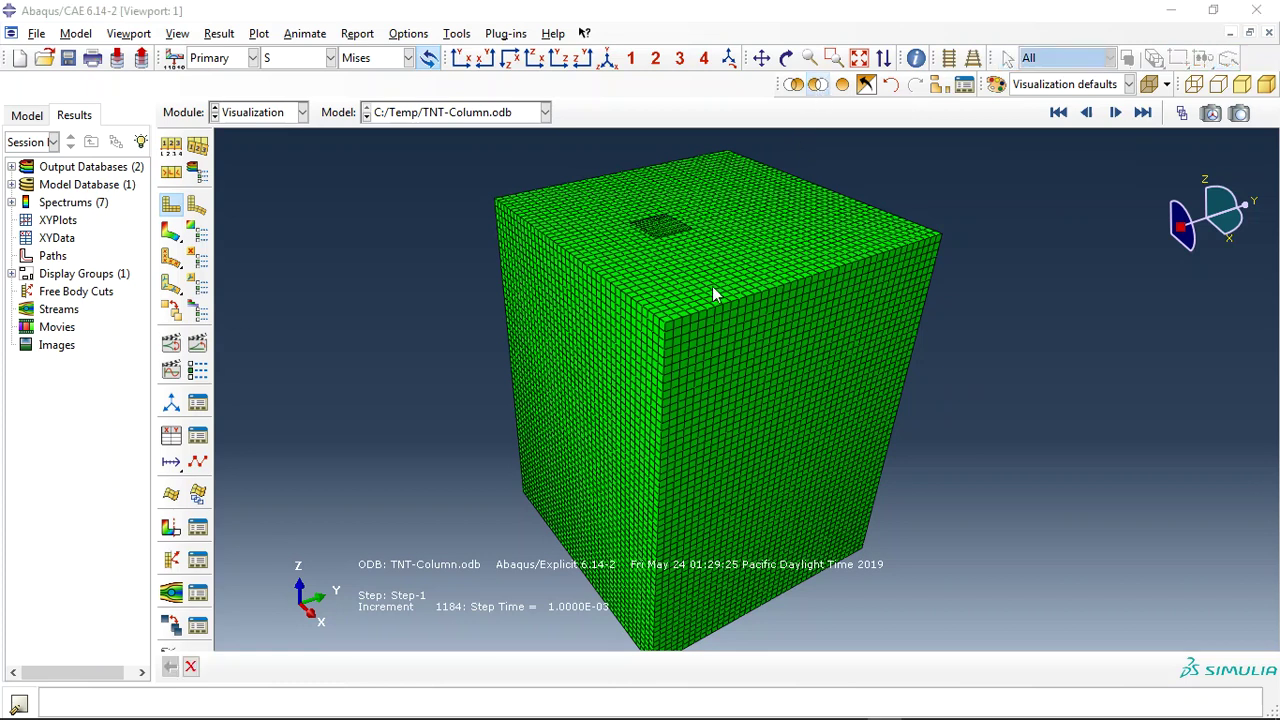
left_click(716, 355)
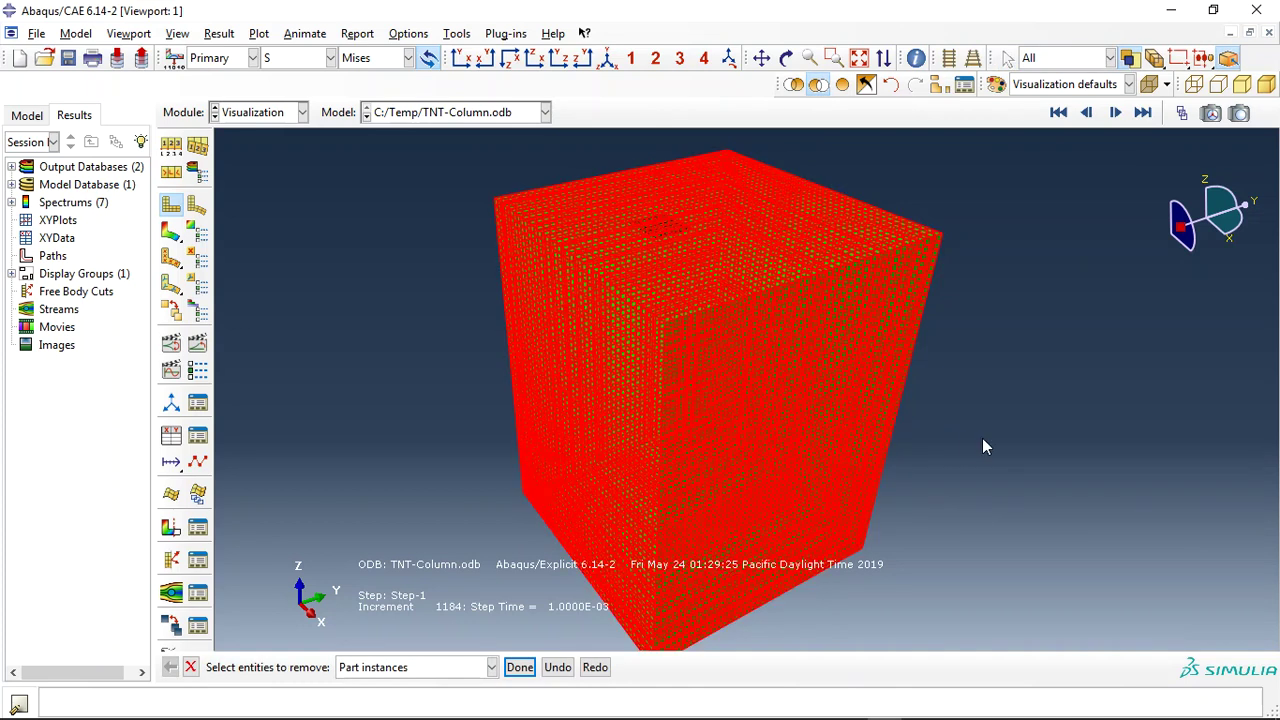
middle_click(982, 438)
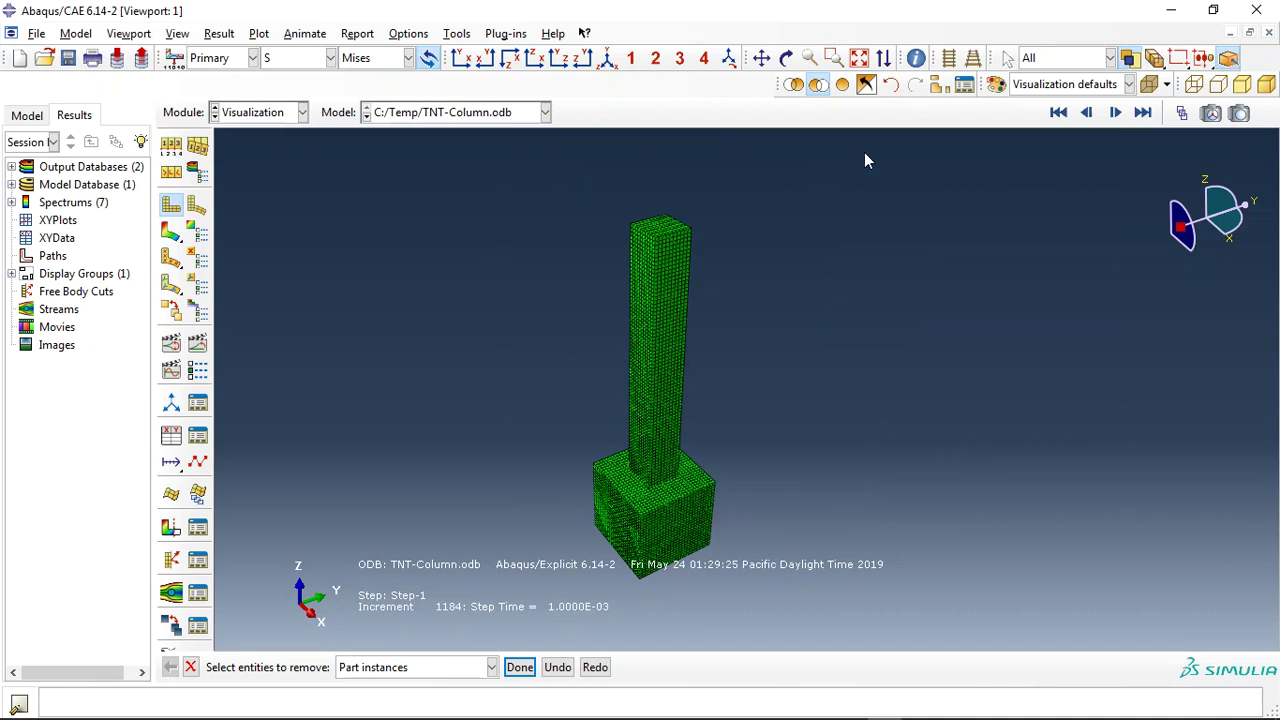
scroll(651, 466, "up", 5)
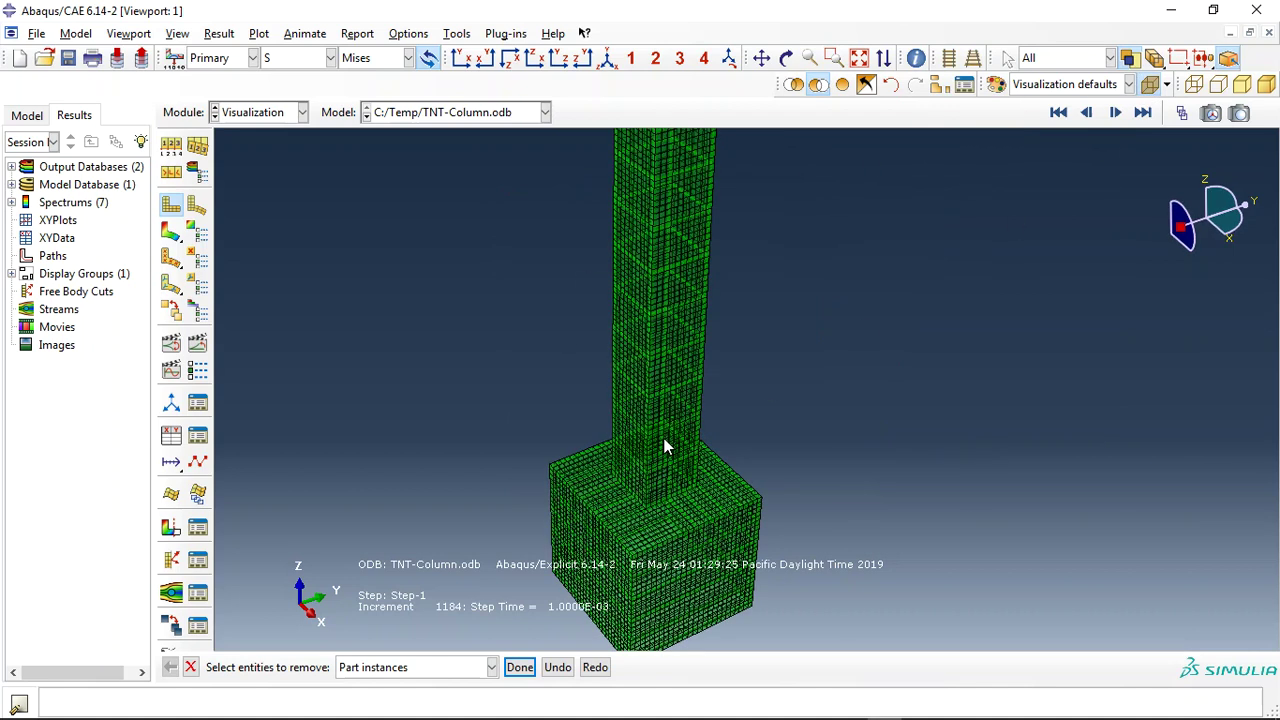
left_click(1152, 85)
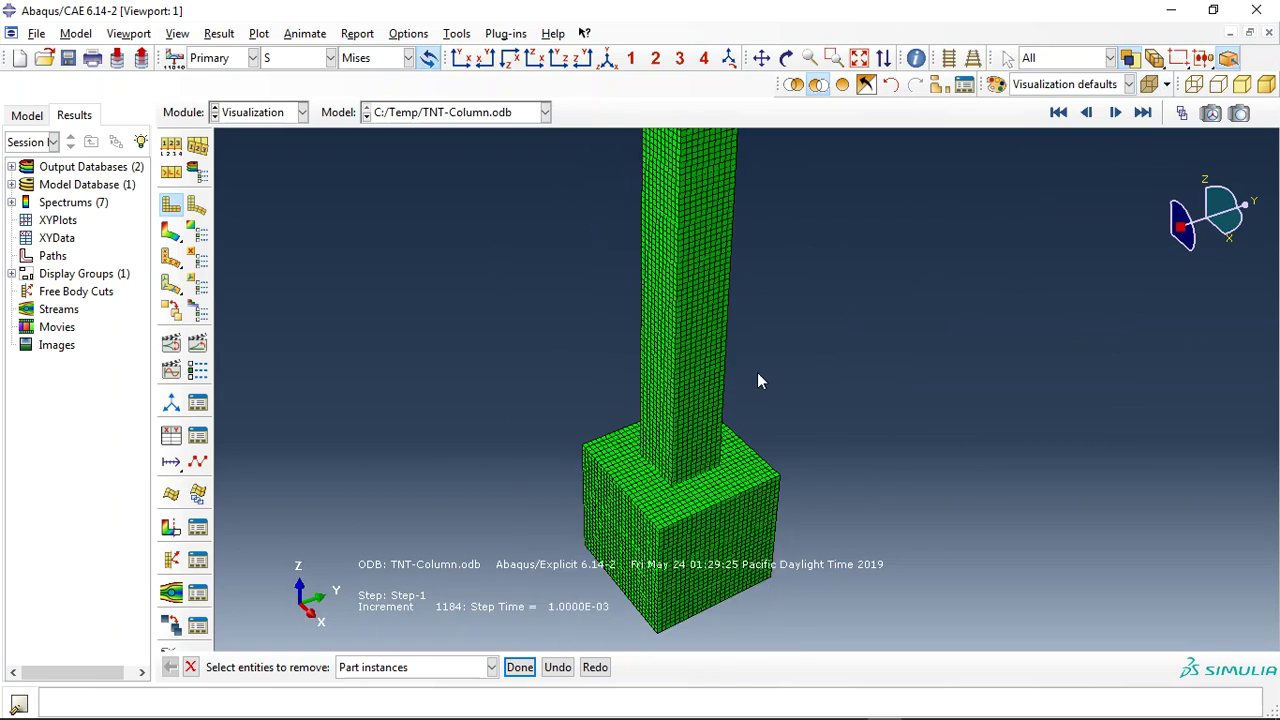
Show Mises stress contours on the model and turn it to a side-on view.
left_click(172, 233)
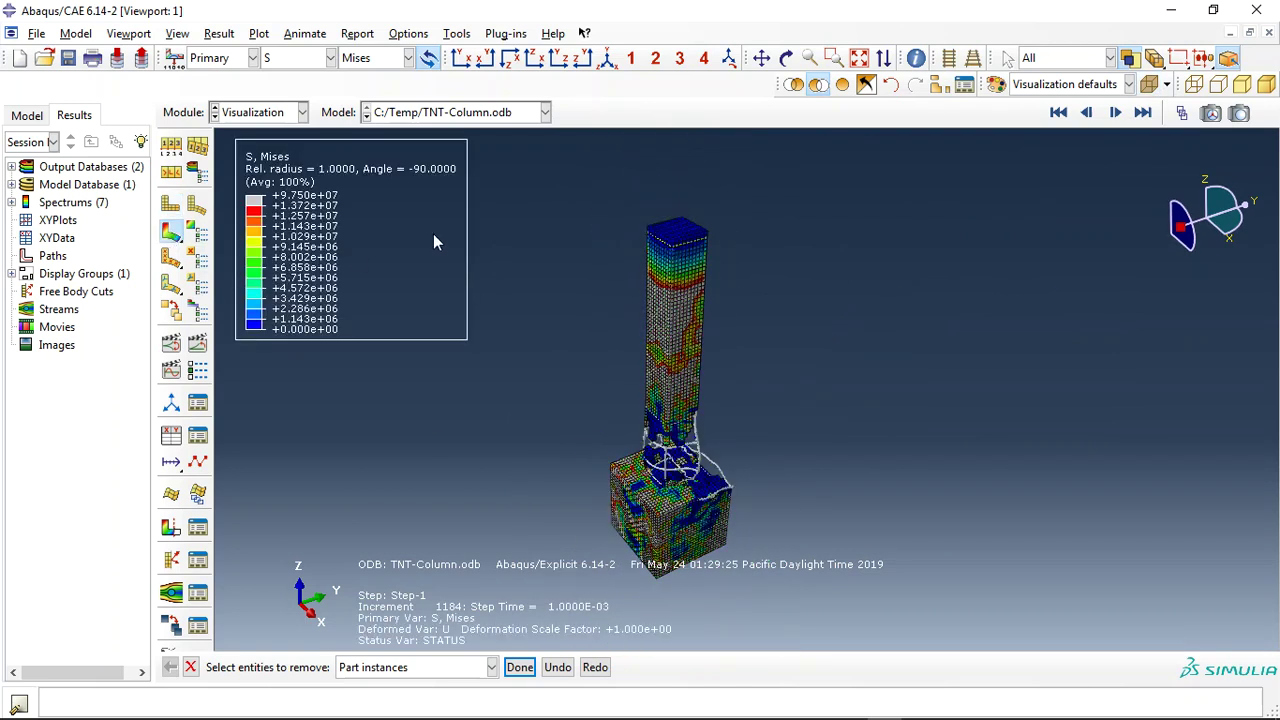
left_click(786, 57)
left_click_drag(780, 430, 620, 468)
key("Escape")
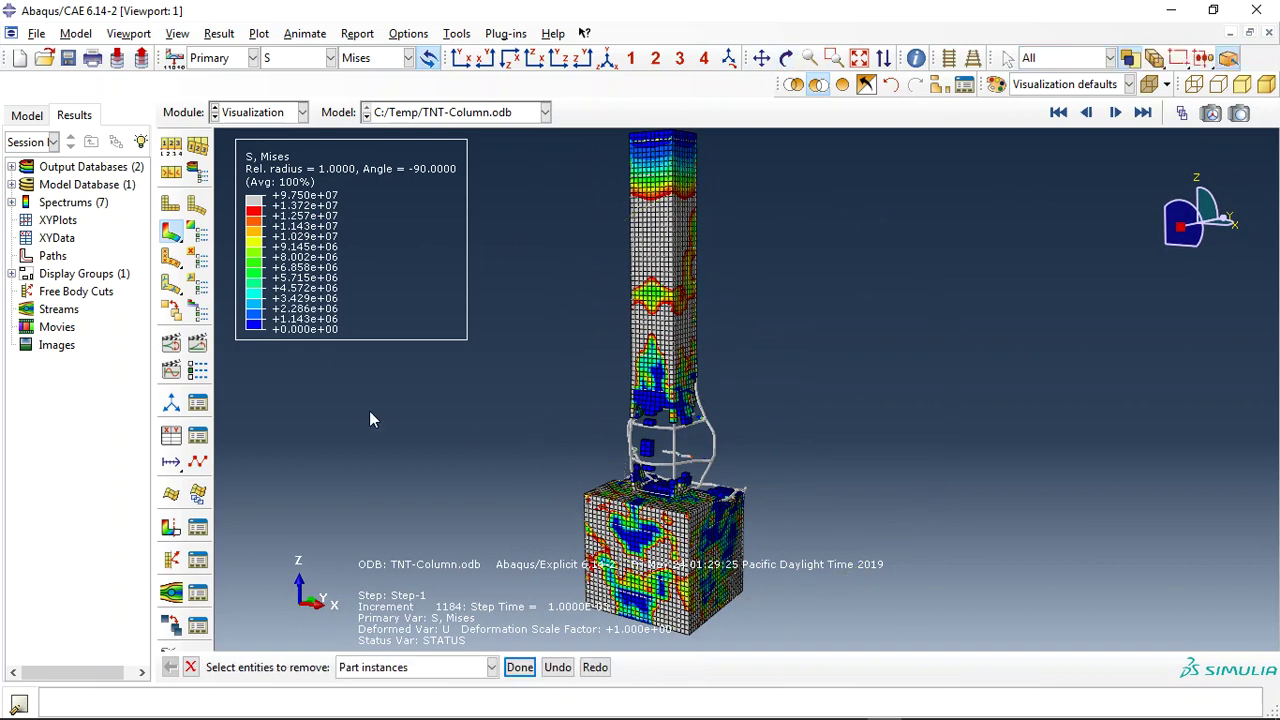
Animate the Mises stress time history and zoom in on the column.
left_click(198, 345)
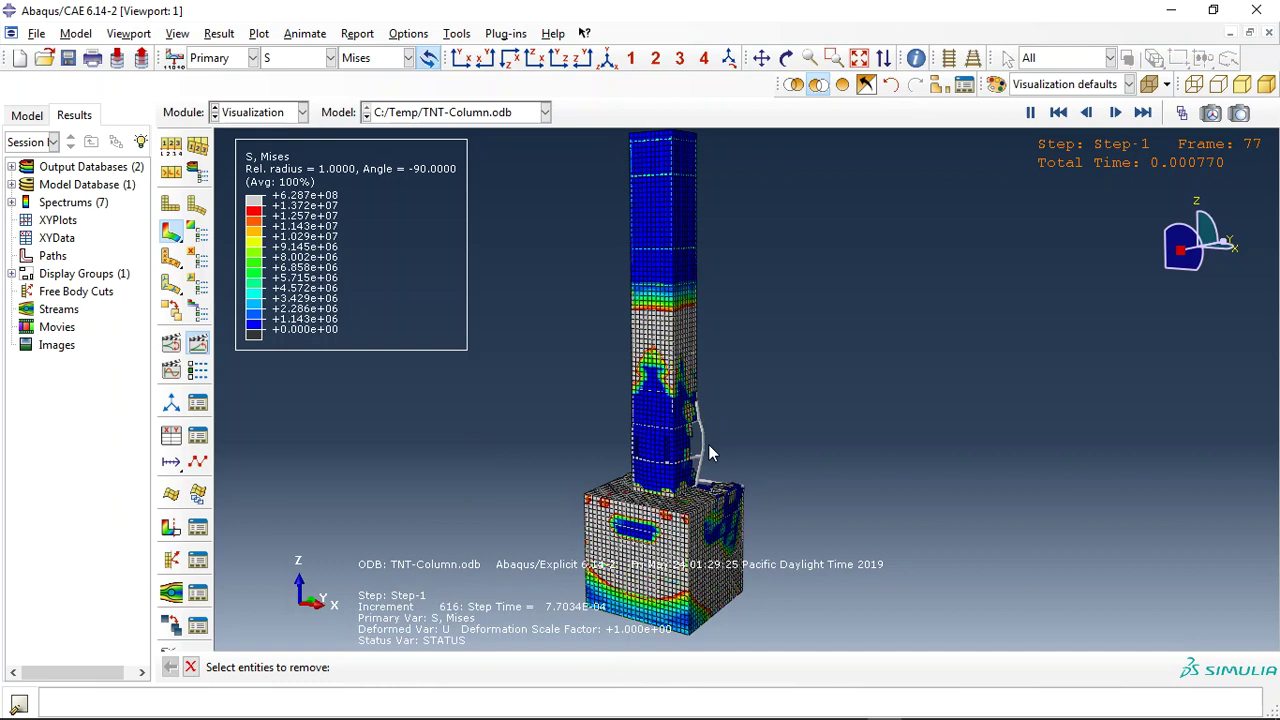
scroll(710, 453, "up", 2)
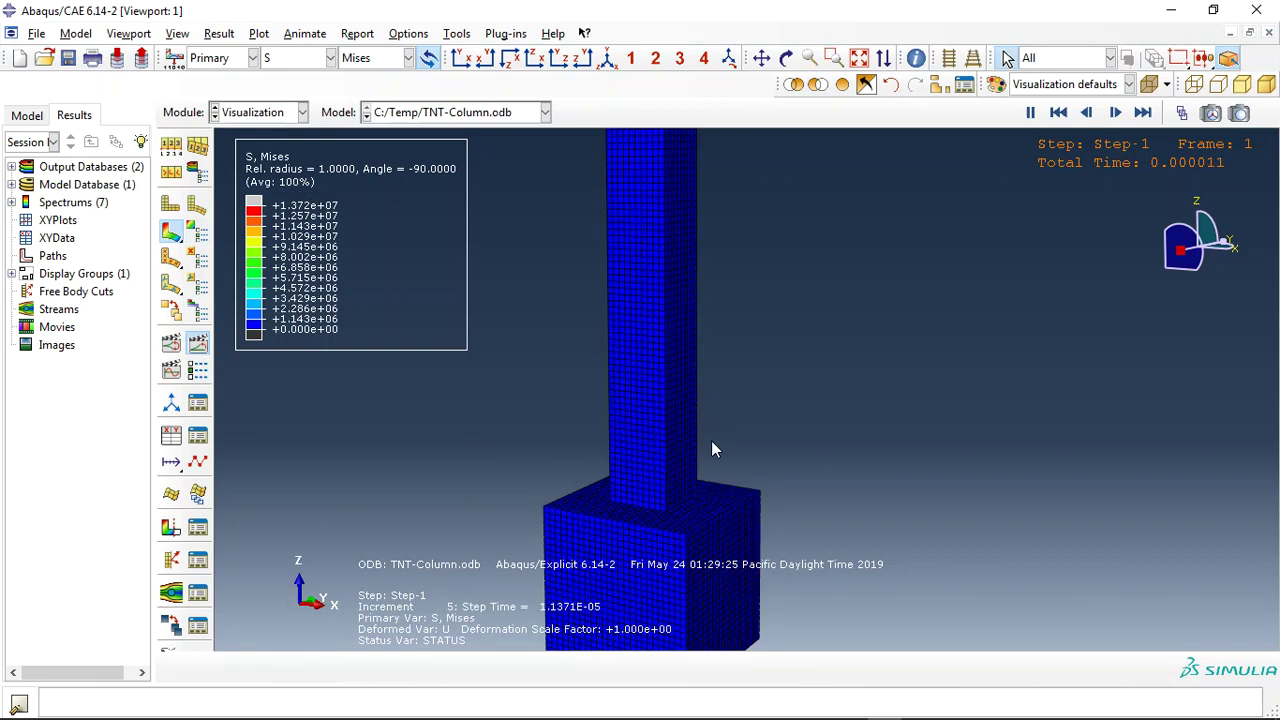
left_click(197, 232)
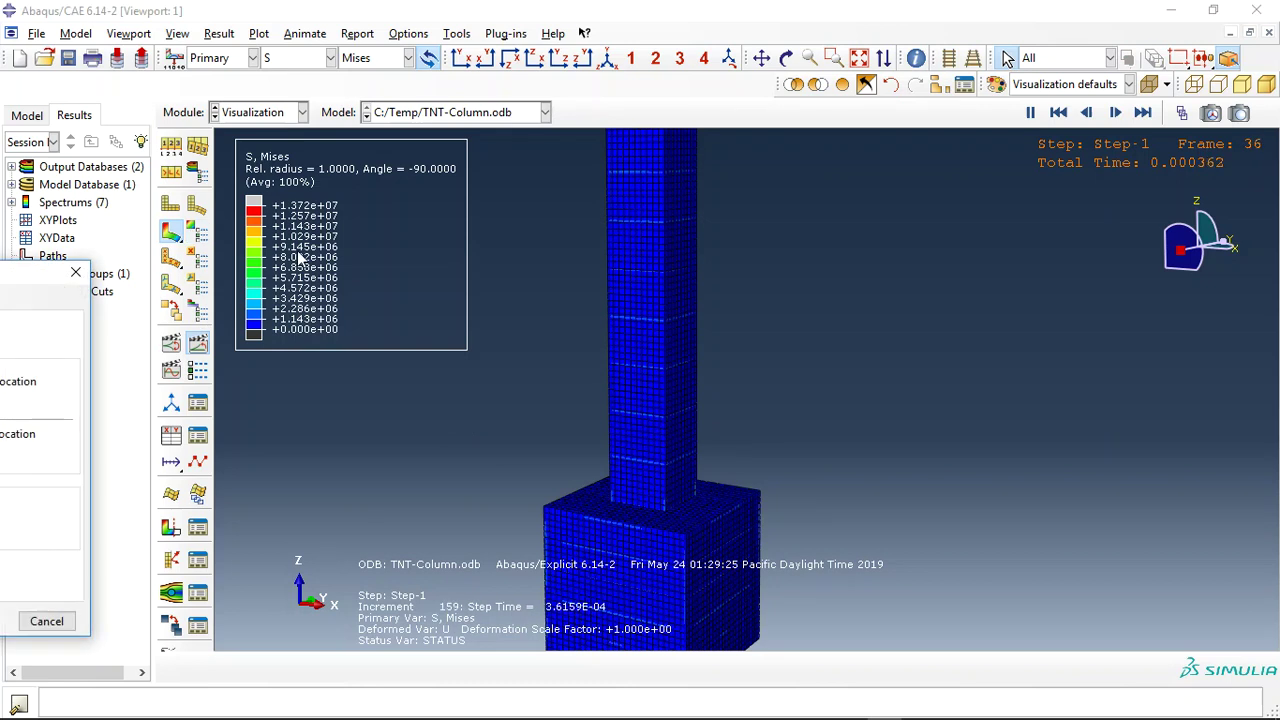
Set the contour legend's maximum limit to auto-compute.
left_click_drag(40, 285, 396, 218)
left_click(203, 311)
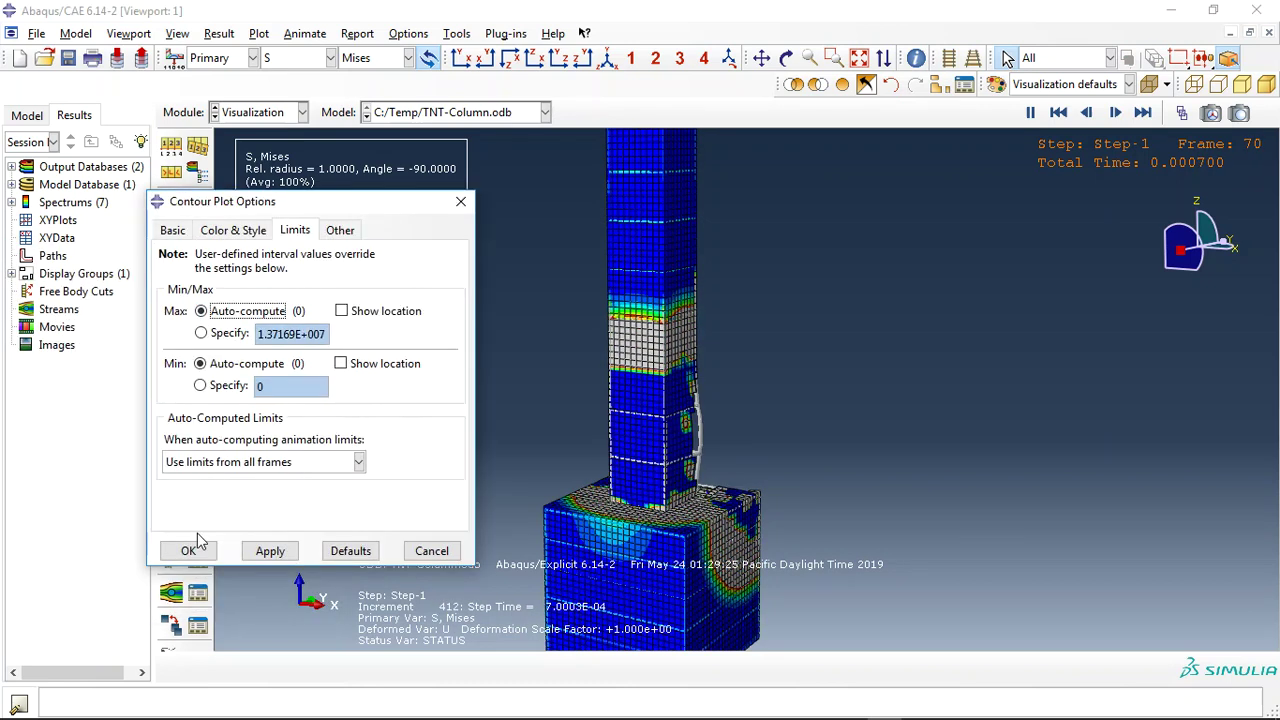
left_click(188, 551)
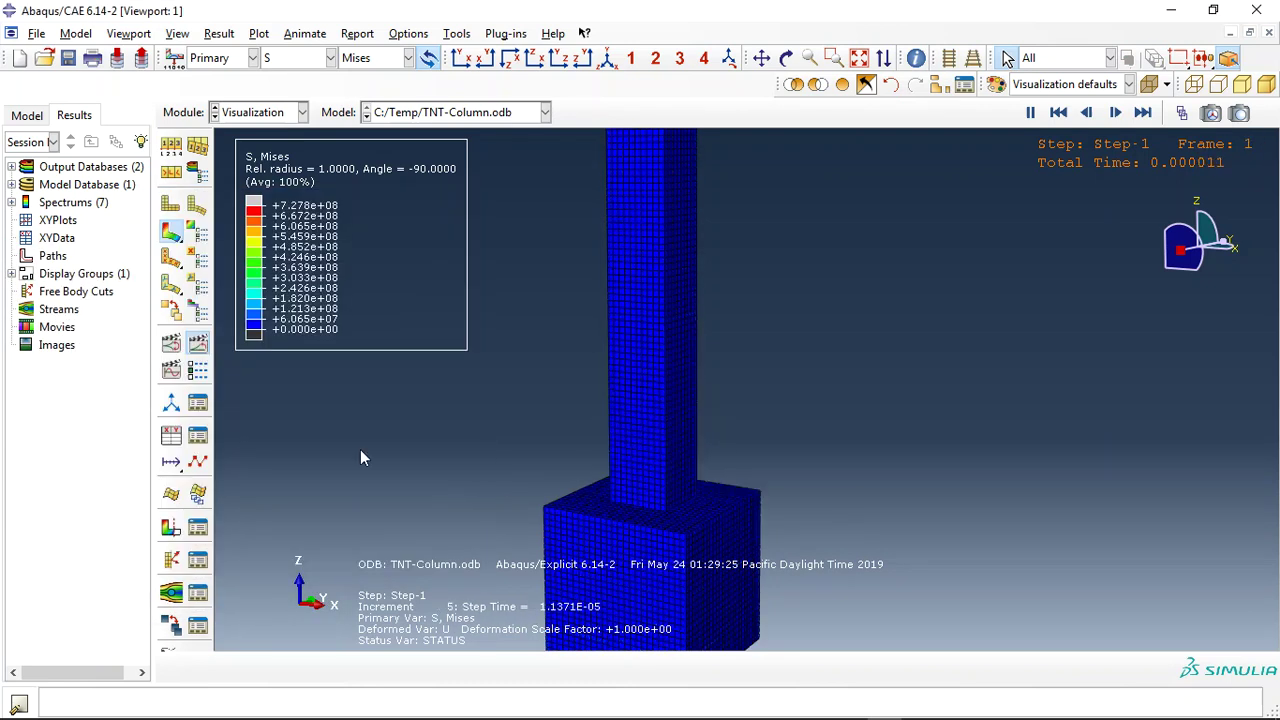
Display only the concrete instance using Replace Selected.
left_click(795, 85)
left_click(650, 262)
middle_click(601, 262)
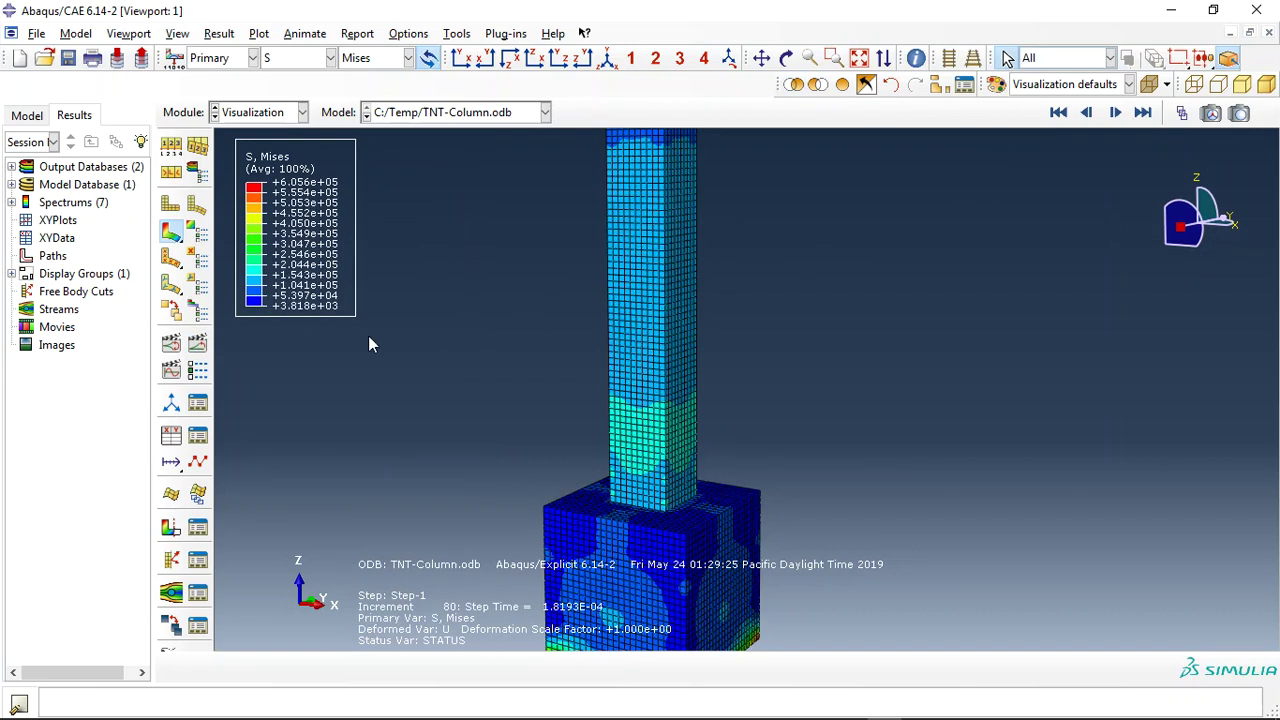
Jump to the final increment and tilt the fractured column upright.
left_click(1143, 113)
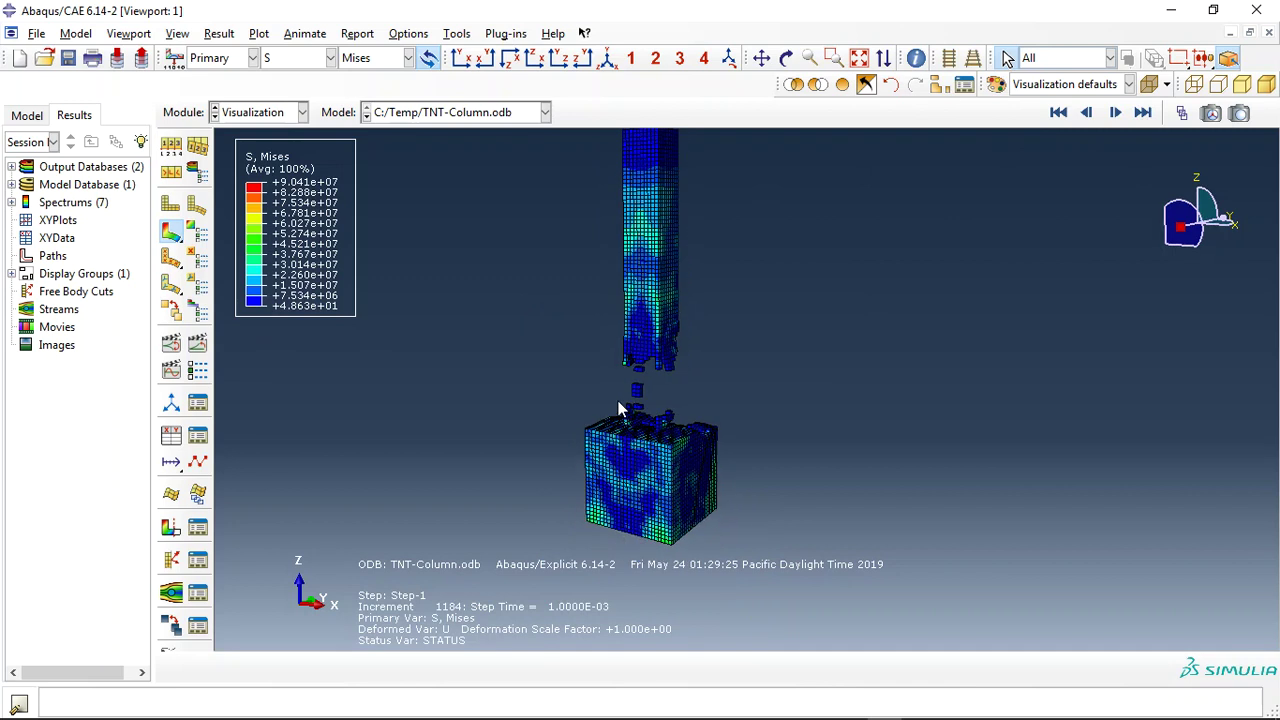
left_click(785, 57)
left_click_drag(652, 470, 657, 277)
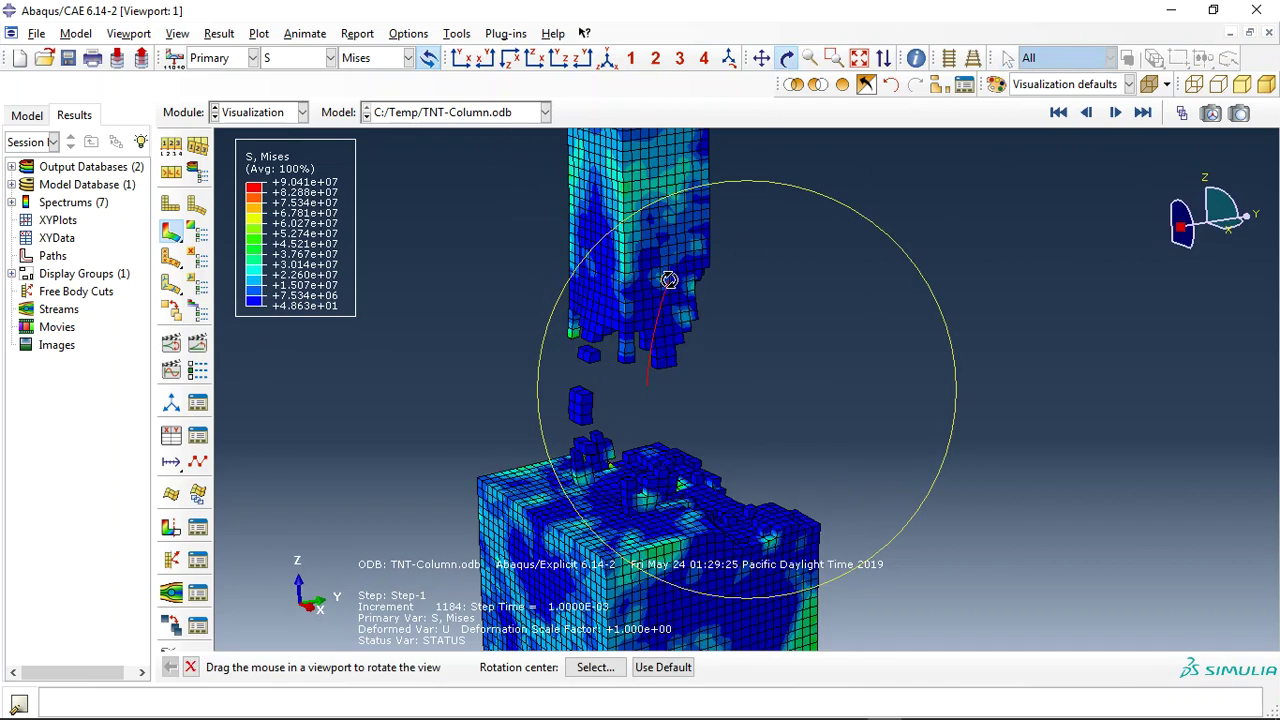
left_click(300, 57)
Plot SDV_DAMAGE, turn the broken zone side-on and animate the damage over time.
left_click(308, 312)
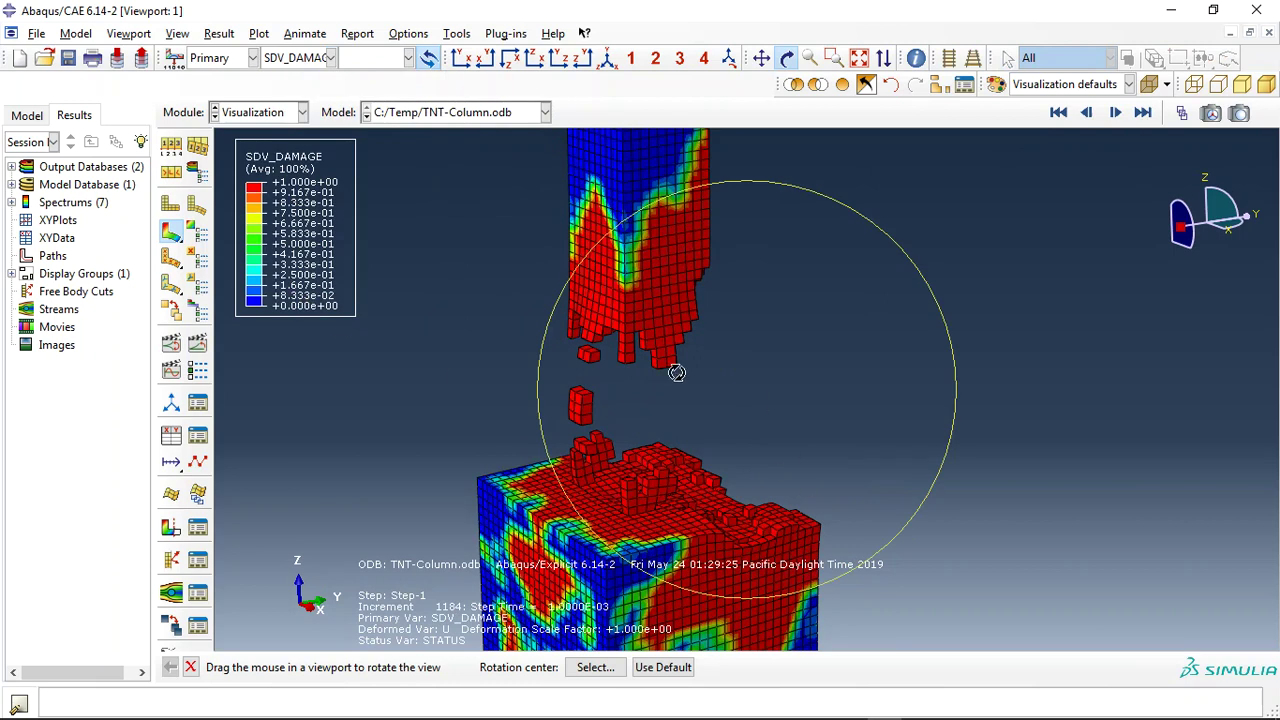
left_click_drag(677, 372, 629, 451)
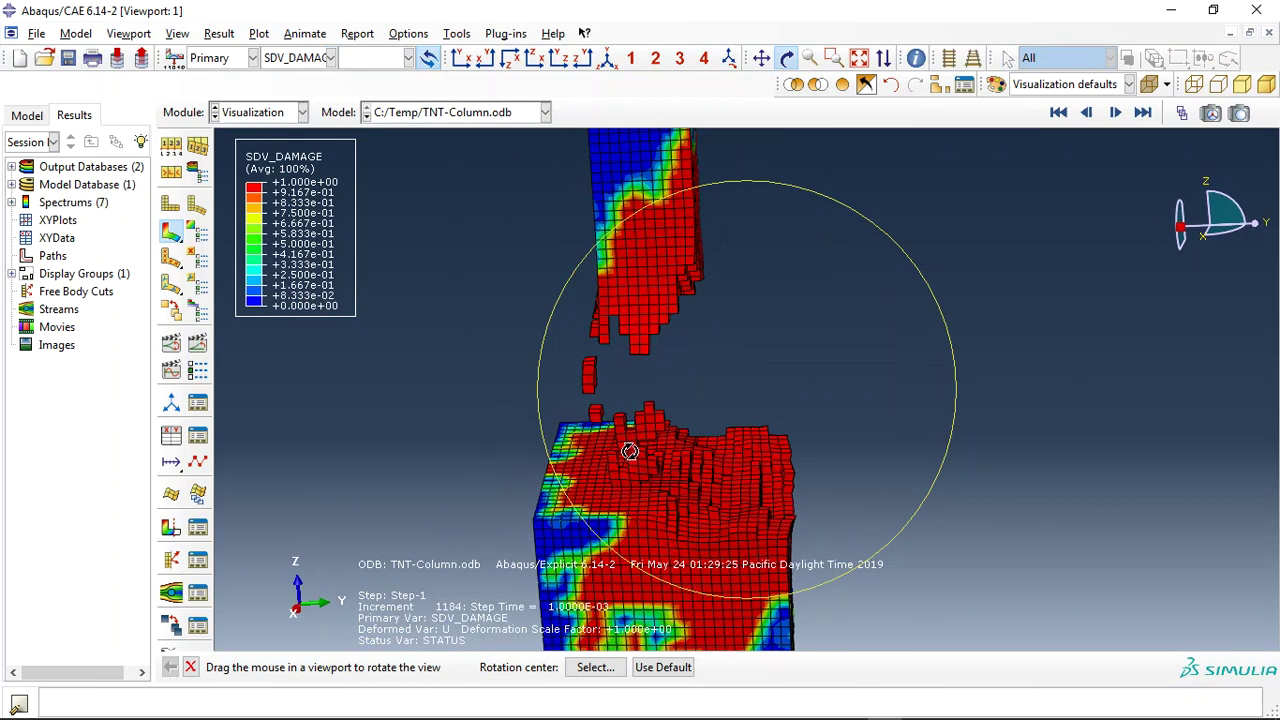
left_click(197, 343)
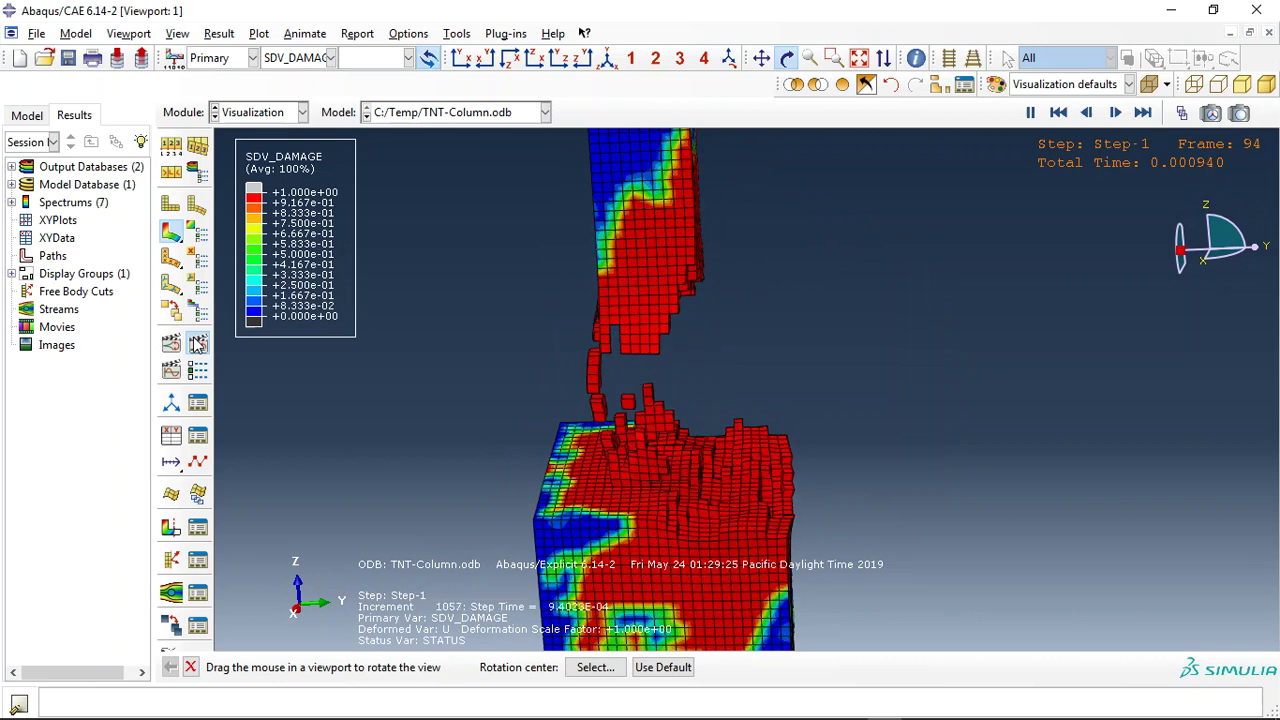
Cycle through the SDV_PEEQ and SDV_DUCTCRT contours, then return to Mises stress S.
left_click(298, 58)
scroll(300, 166, "down", 3)
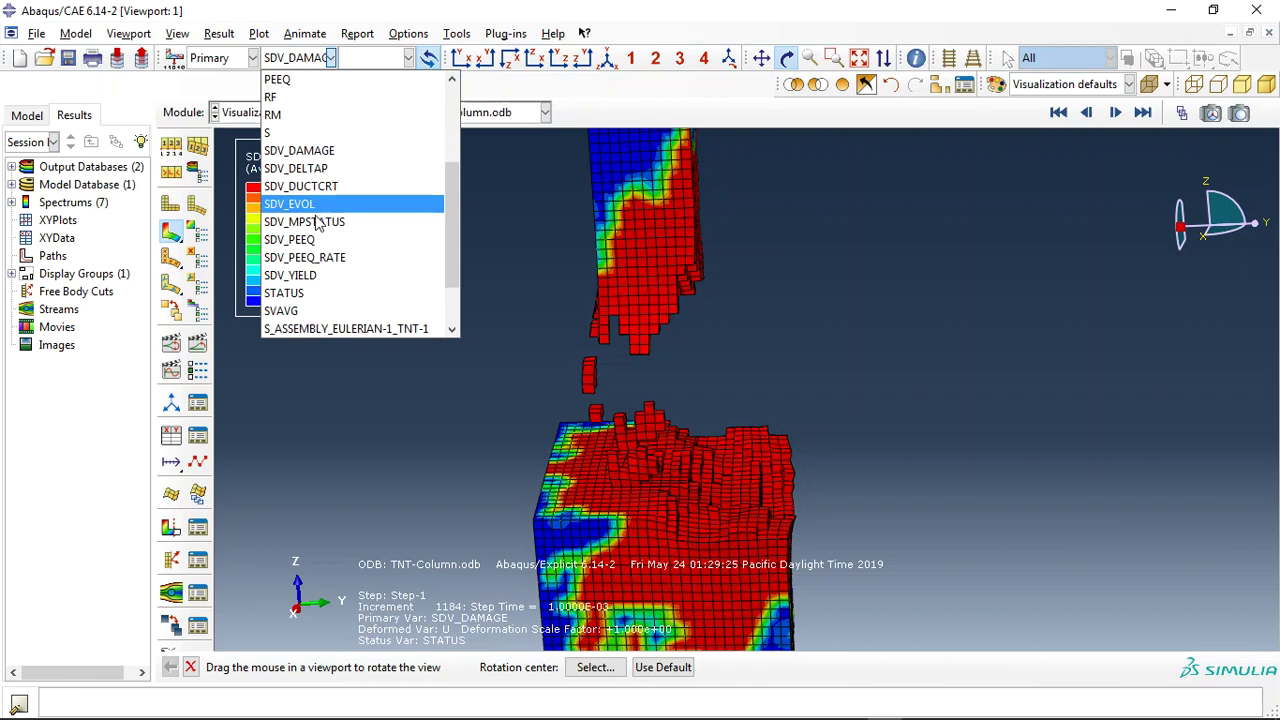
left_click(300, 240)
left_click(298, 58)
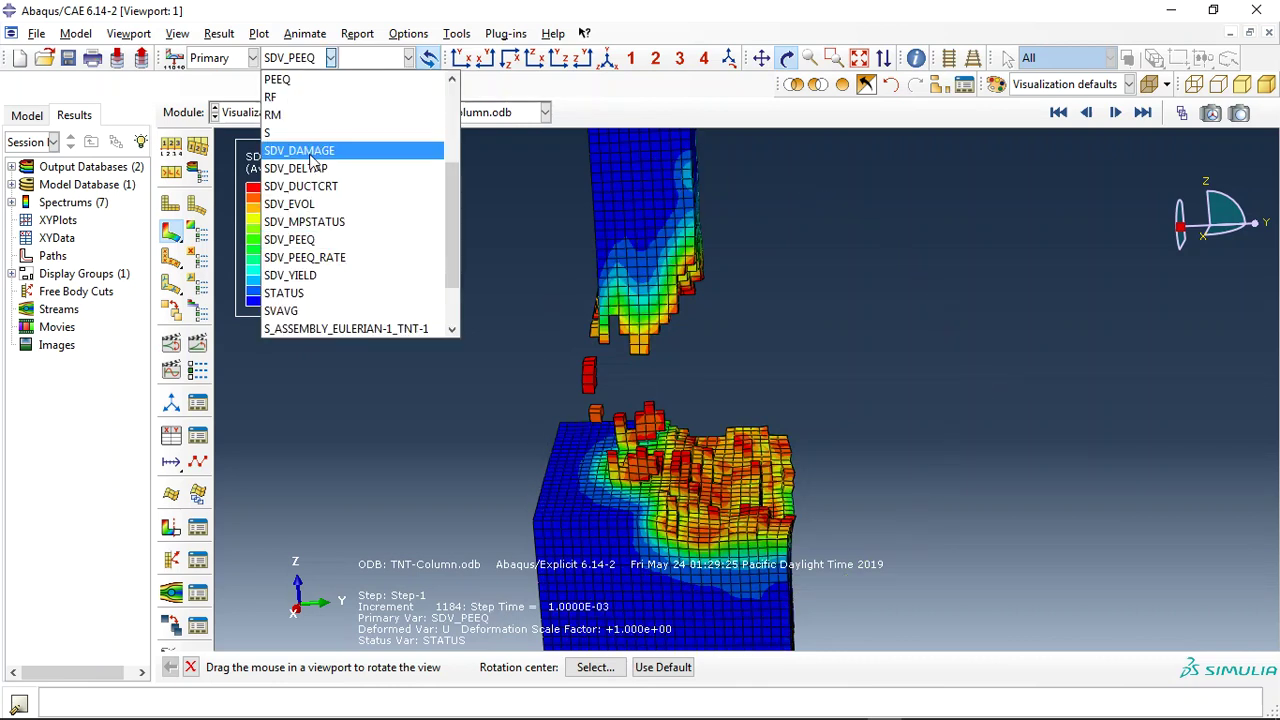
left_click(300, 186)
left_click(292, 62)
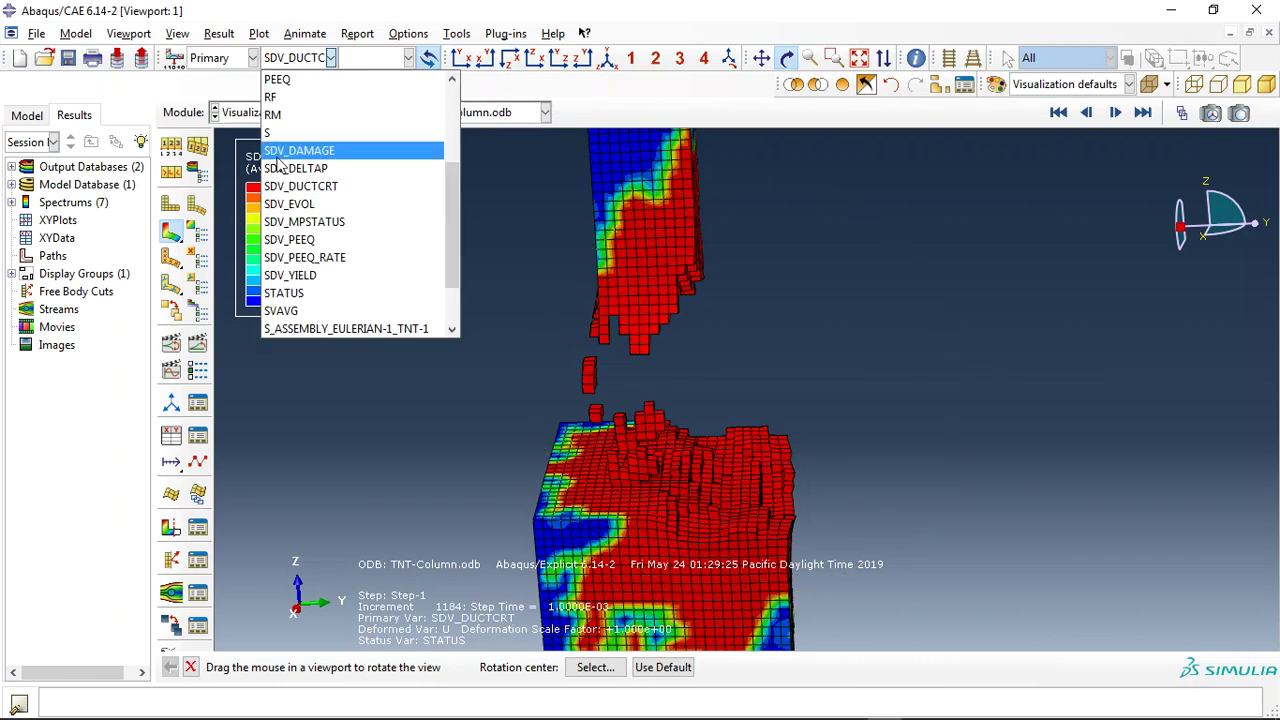
left_click(268, 132)
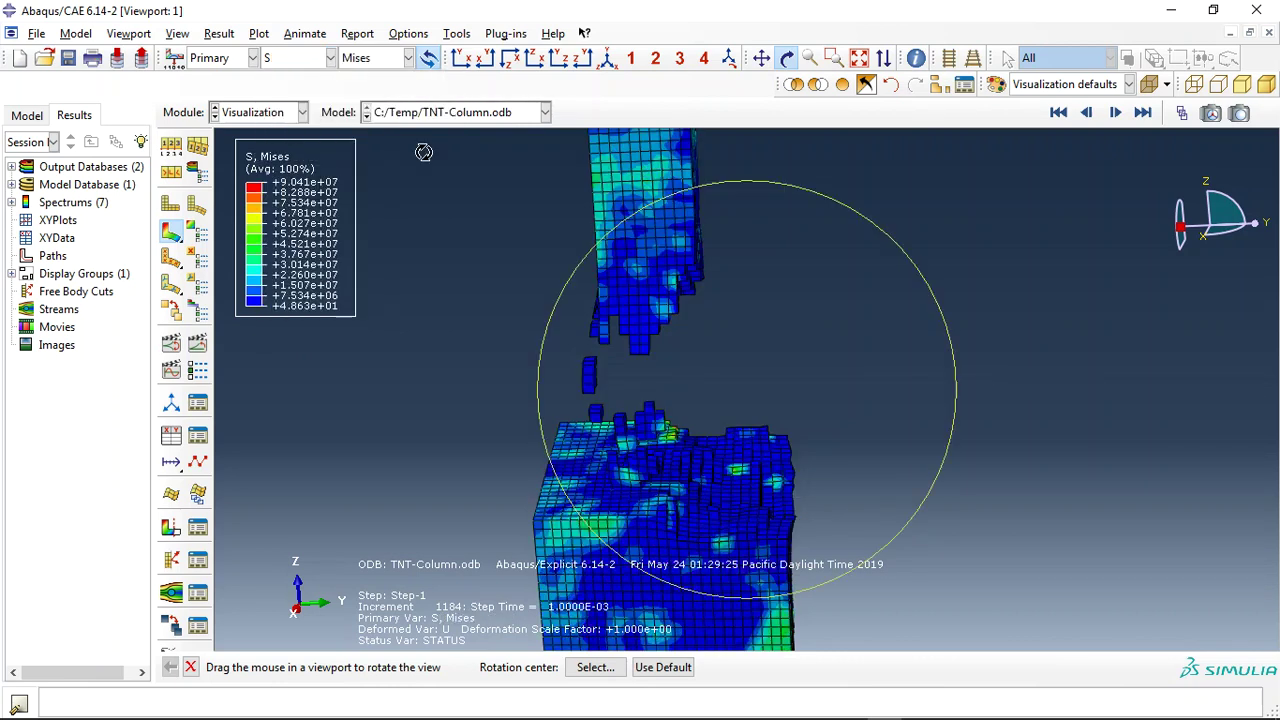
Hide the concrete footing and column to leave the rebar cage, rotate it, and replay the animation.
left_click(818, 84)
left_click(818, 198)
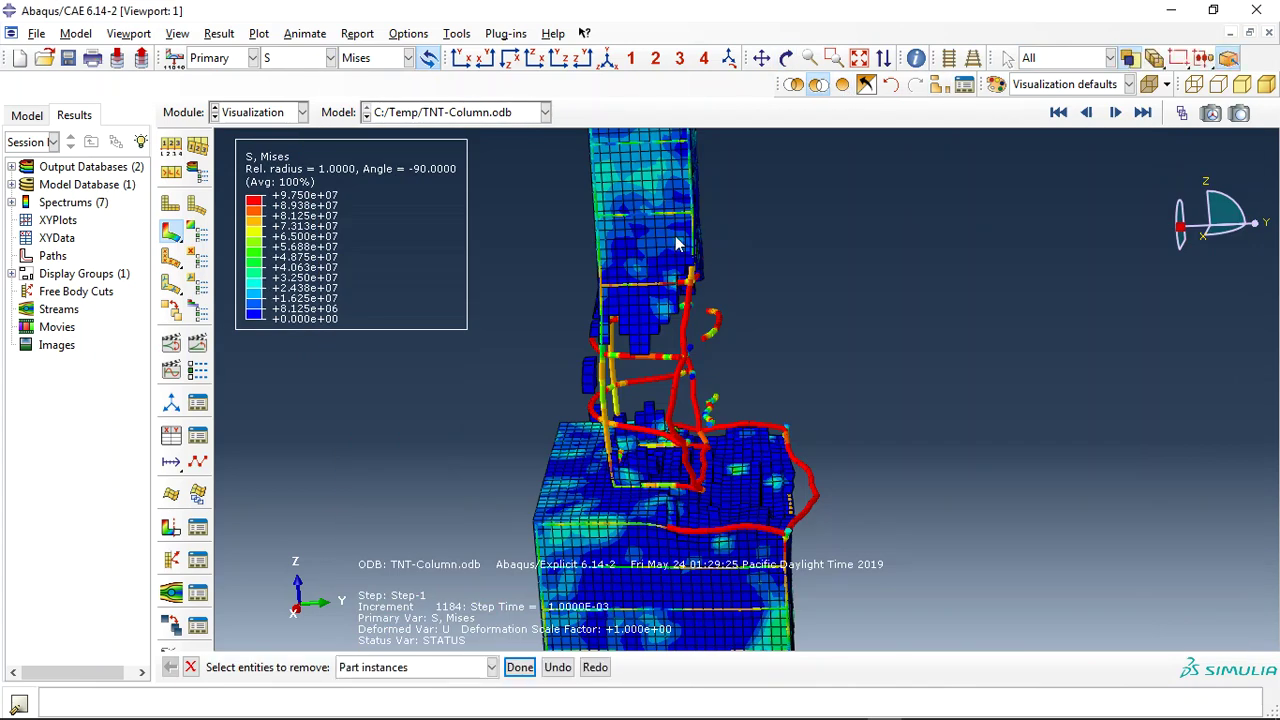
left_click(672, 240)
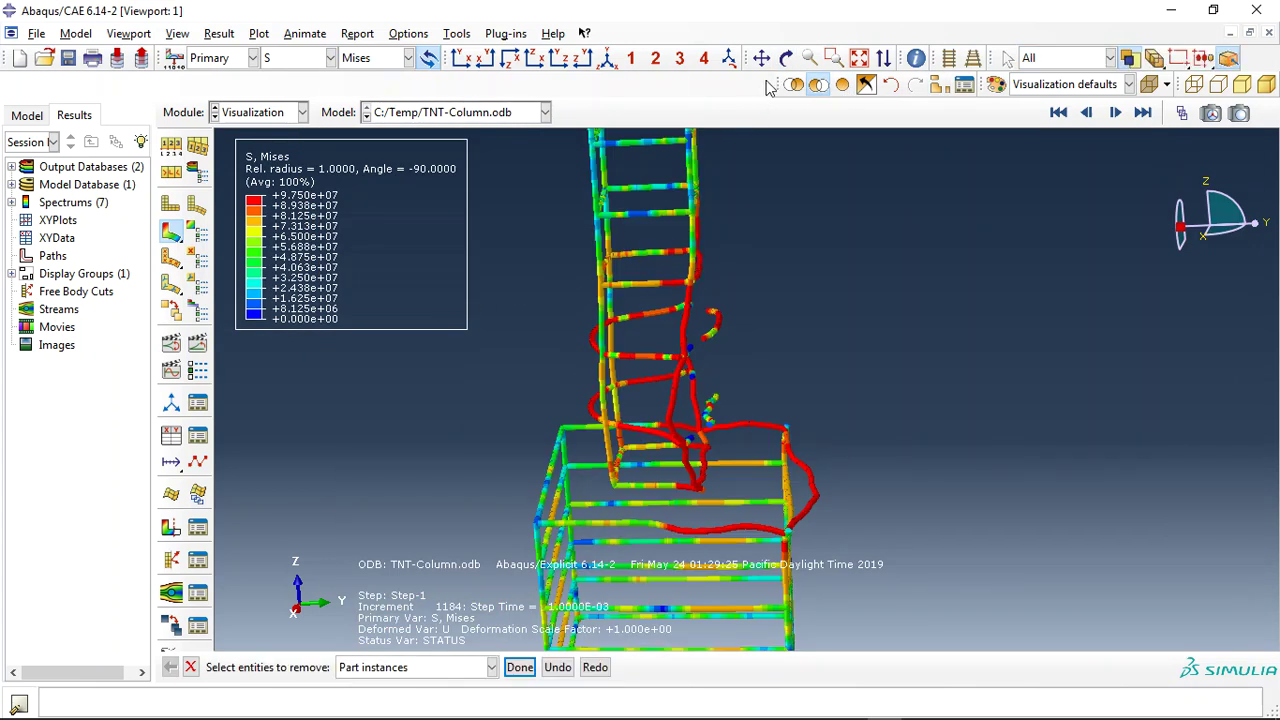
left_click(787, 58)
left_click_drag(690, 400, 758, 390)
left_click(197, 343)
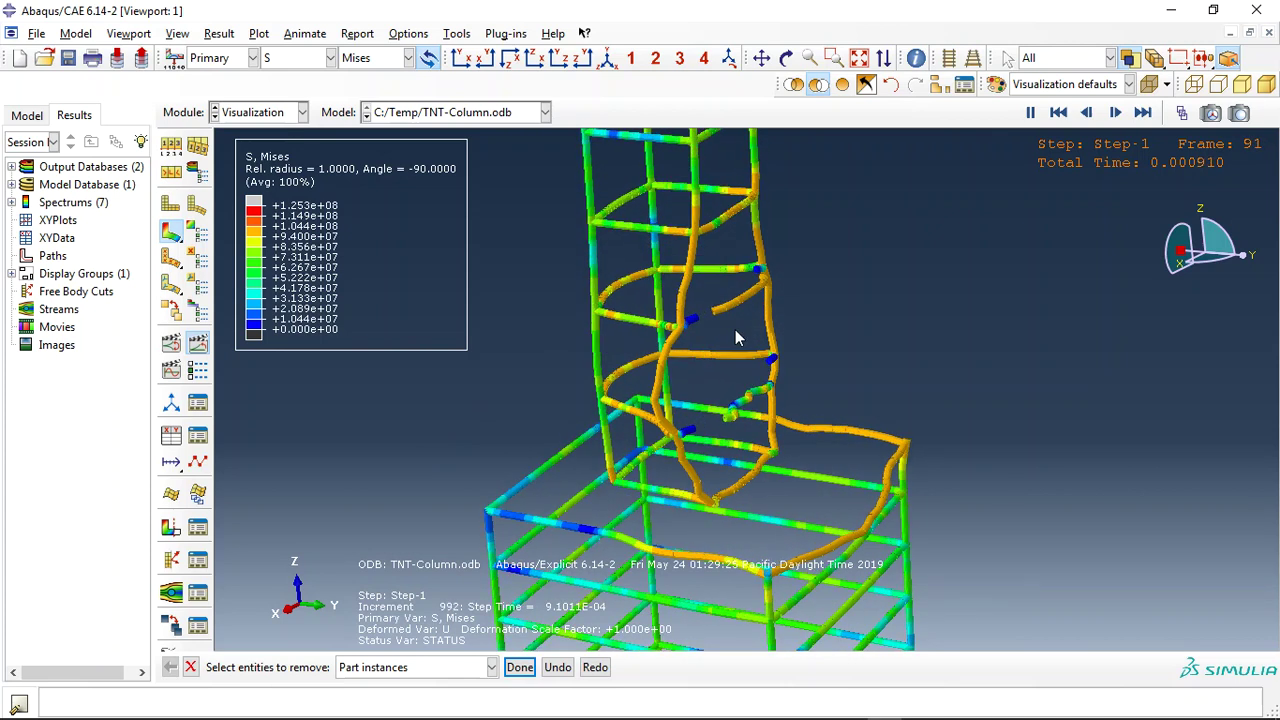
Plot PEEQ on the rebar cage at the final increment and finish the remove-instances prompt.
left_click(330, 57)
scroll(337, 160, "up", 3)
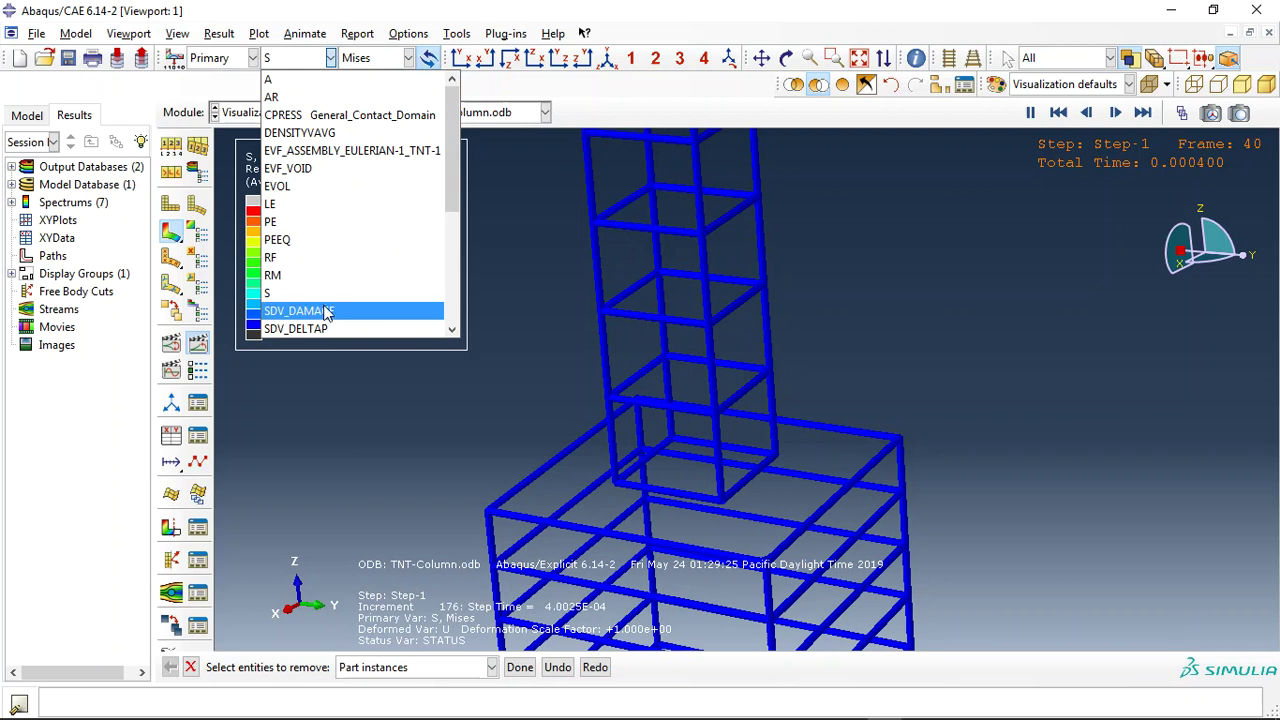
left_click(300, 240)
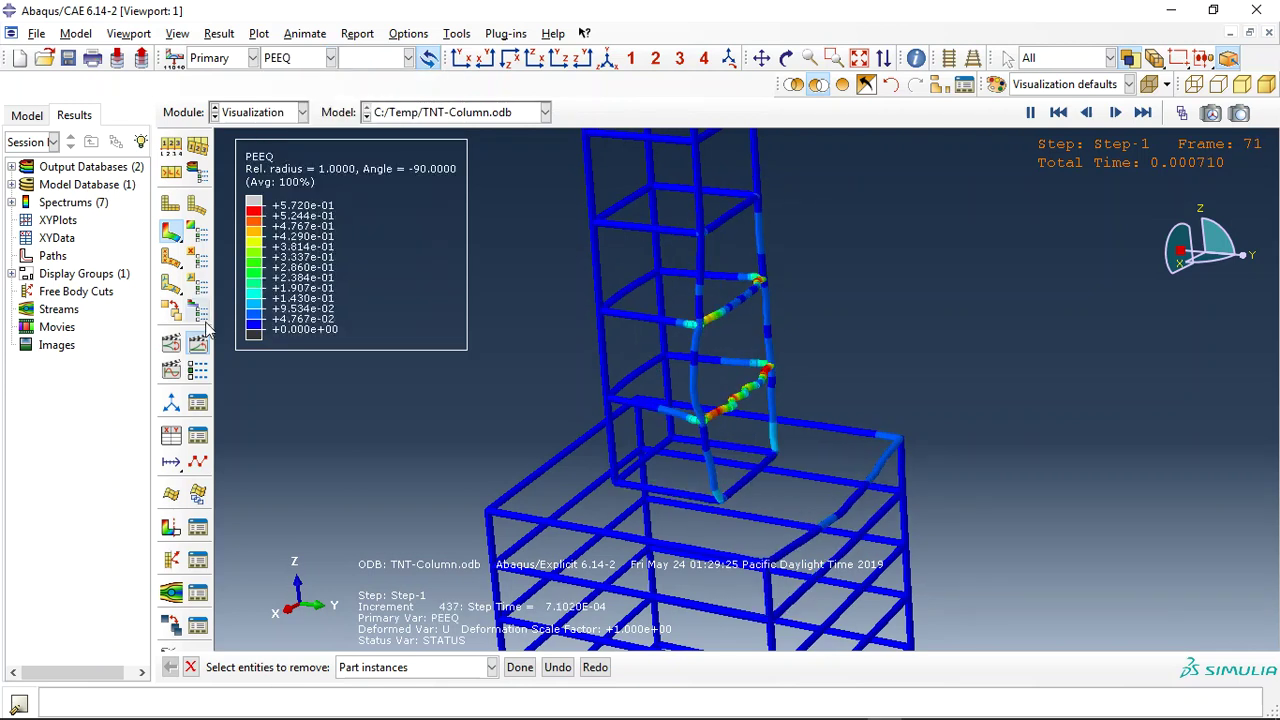
left_click(1143, 112)
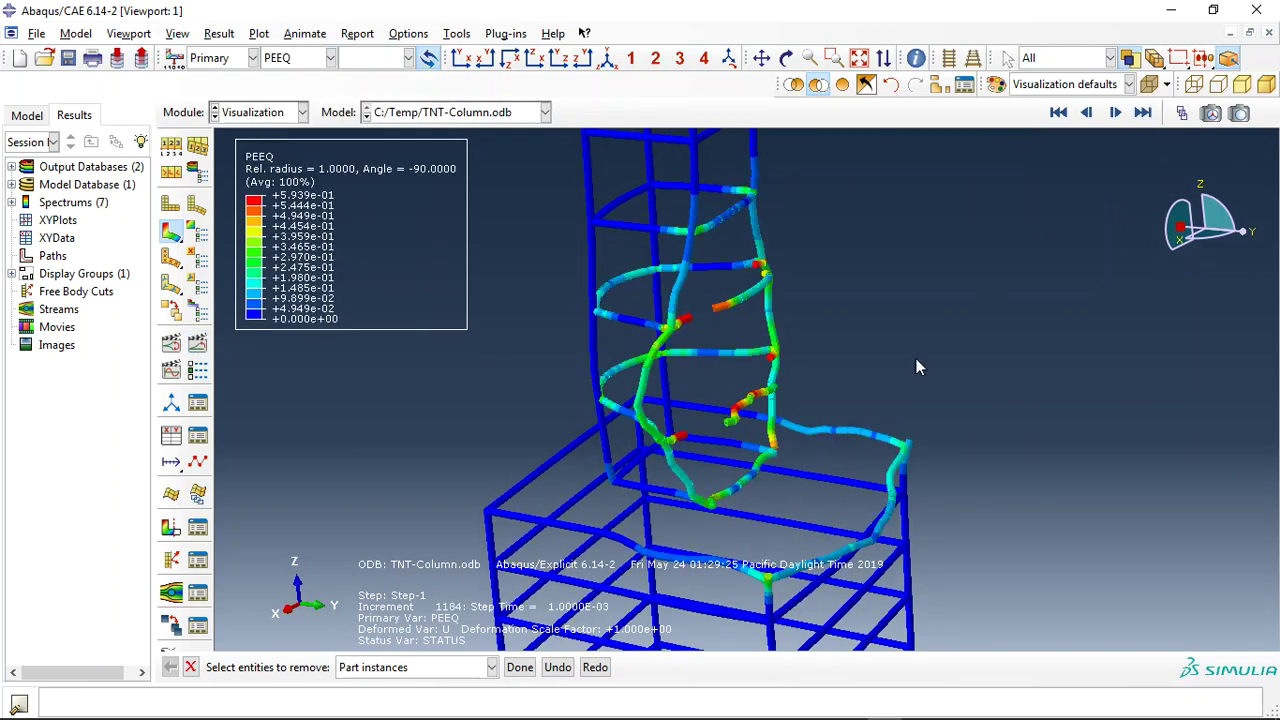
scroll(696, 407, "down", 3)
left_click(833, 57)
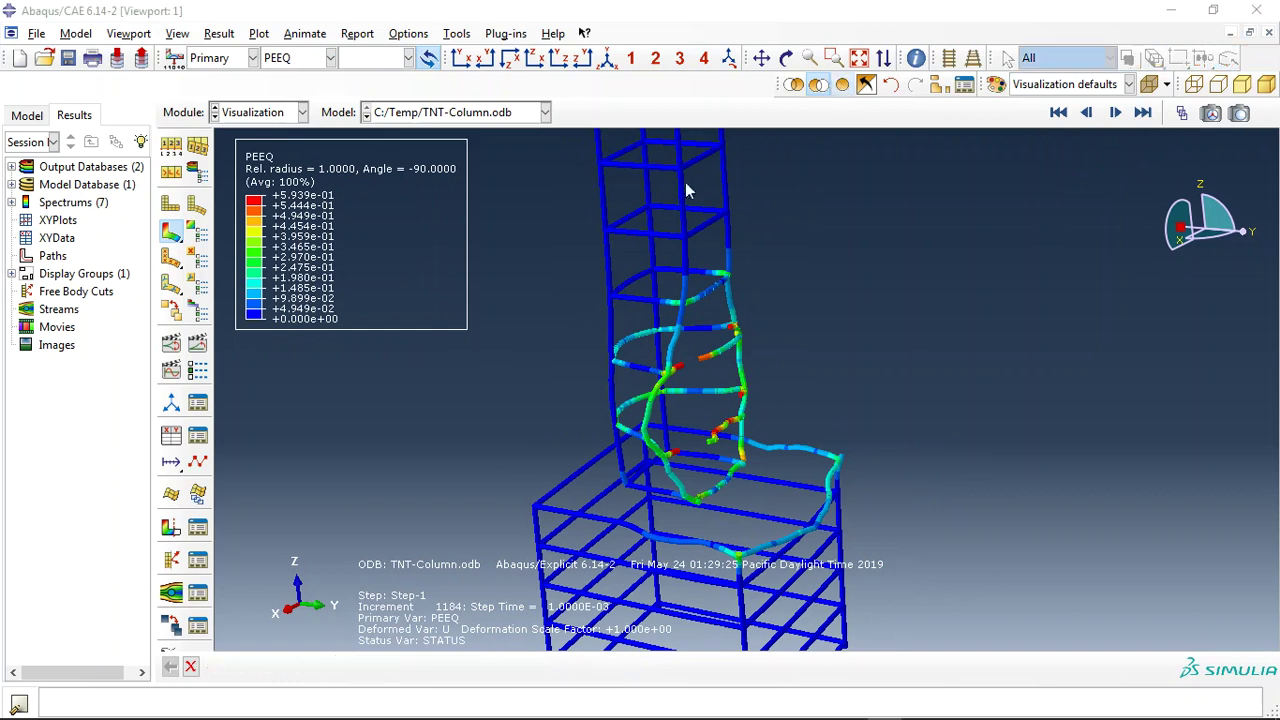
left_click_drag(685, 182, 700, 200)
Set Common Plot Options visible edges to Feature edges.
left_click(175, 170)
left_click(445, 190)
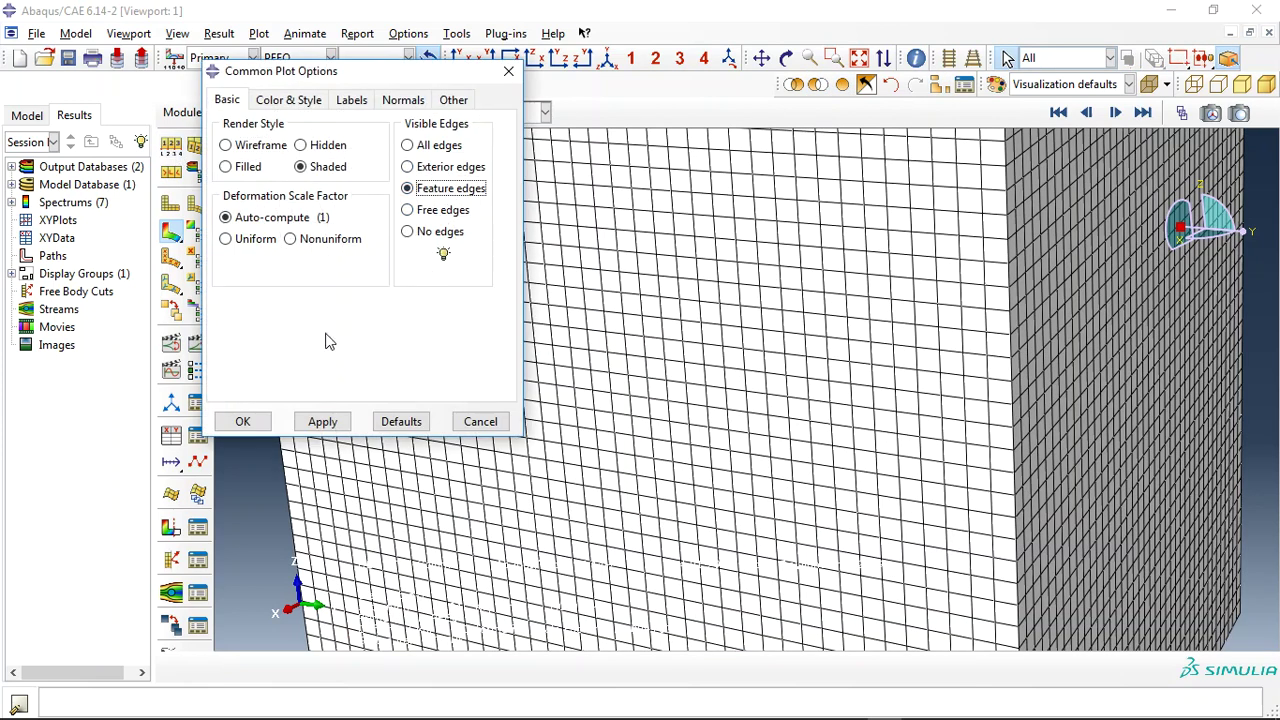
left_click(242, 422)
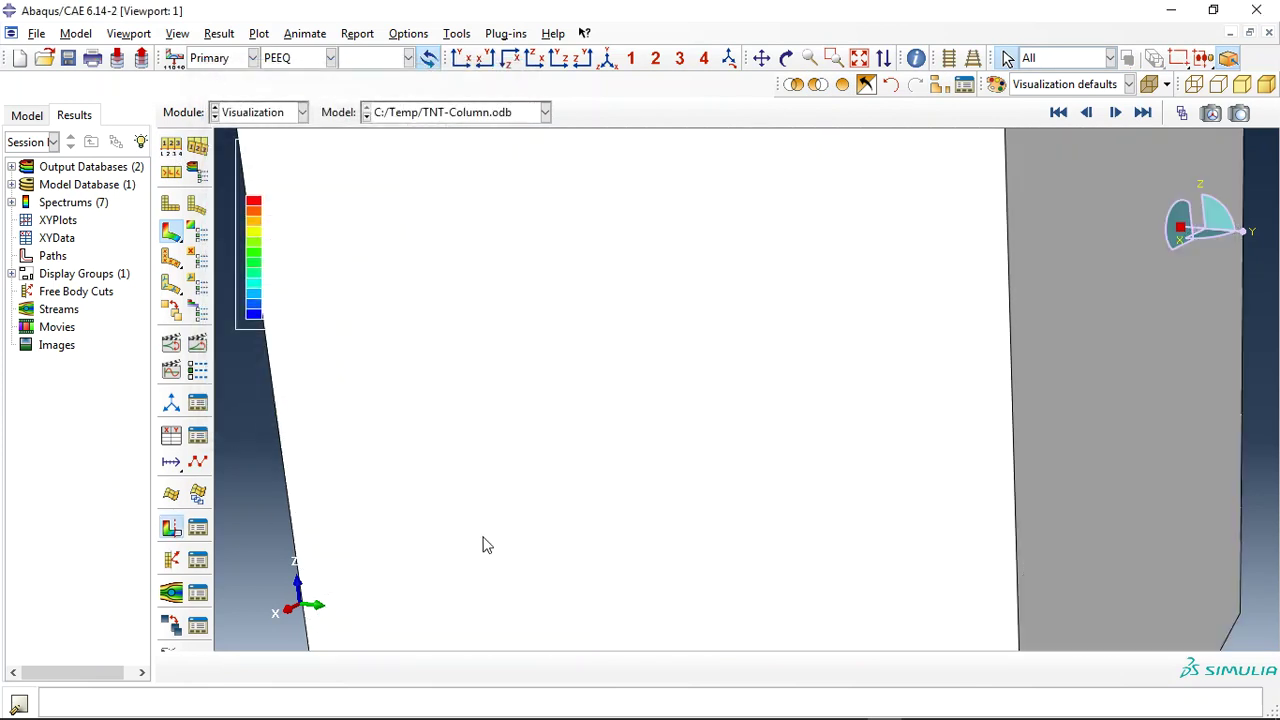
scroll(482, 544, "down", 5)
Rotate the model to a new angle and replay the blast time-history animation.
left_click(786, 58)
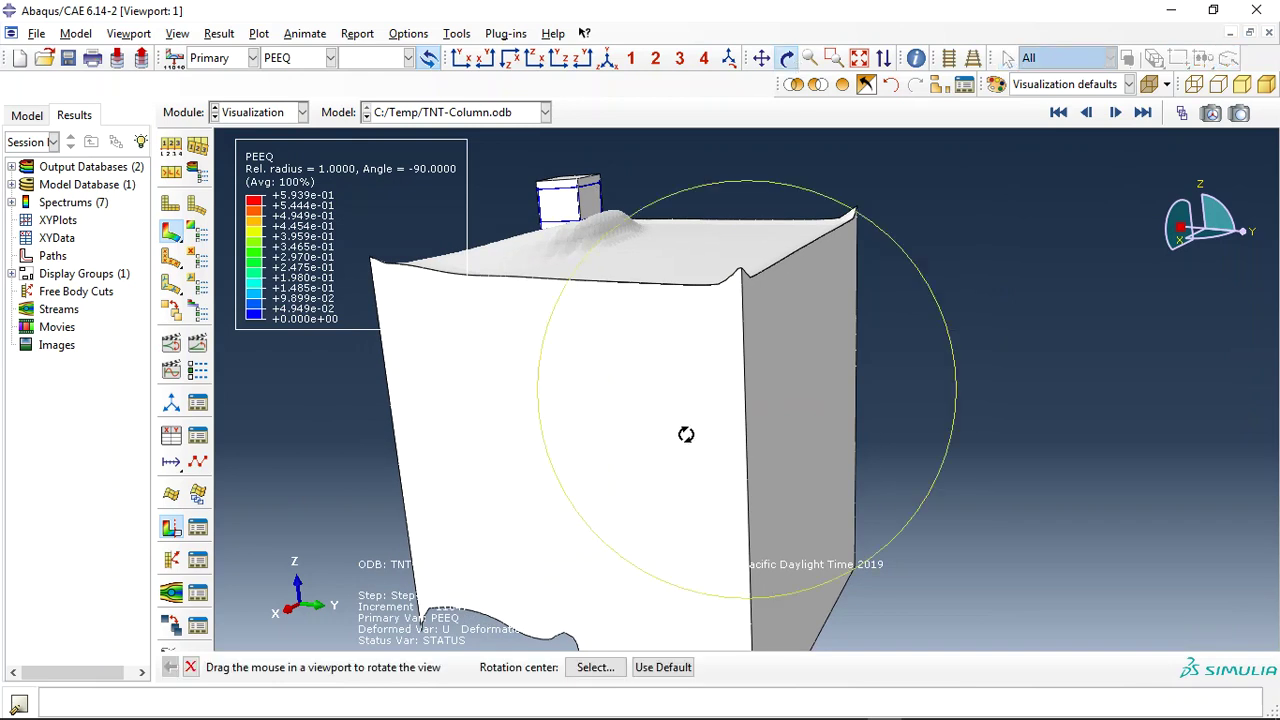
left_click_drag(686, 434, 831, 343)
left_click(197, 343)
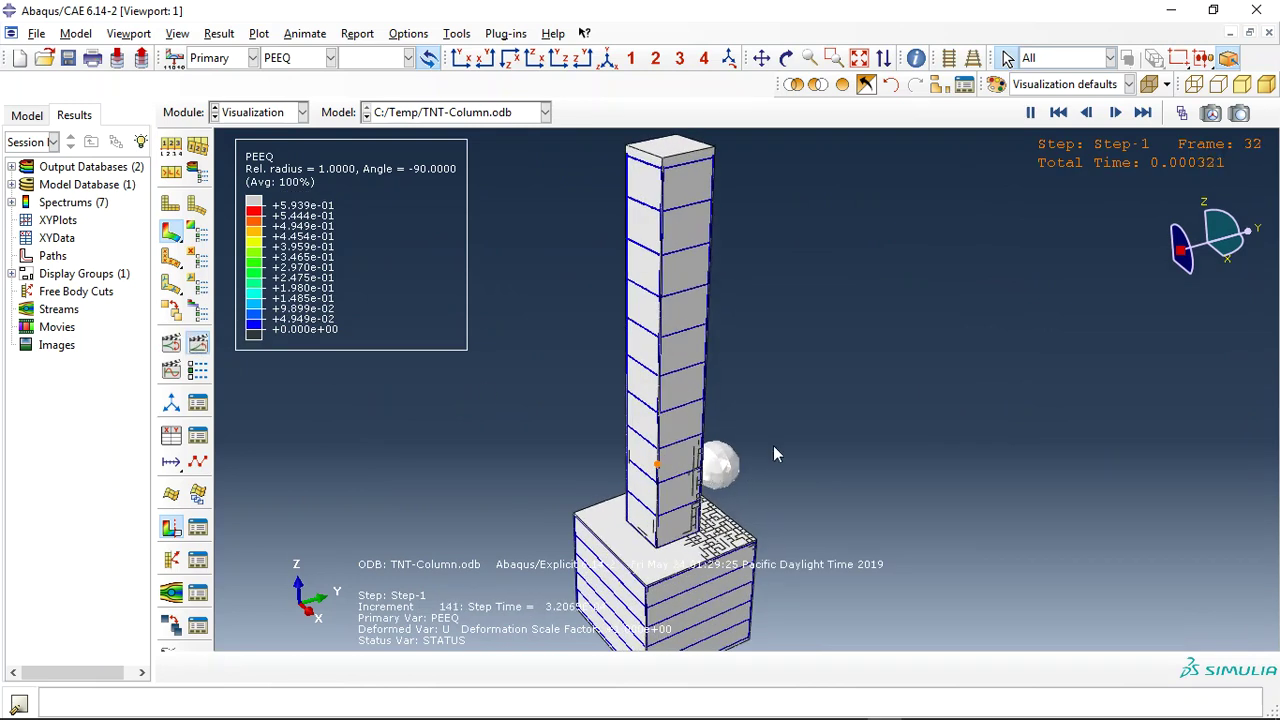
Plot SDV_DAMAGE and stop the animation at the final increment of the blast.
left_click(283, 58)
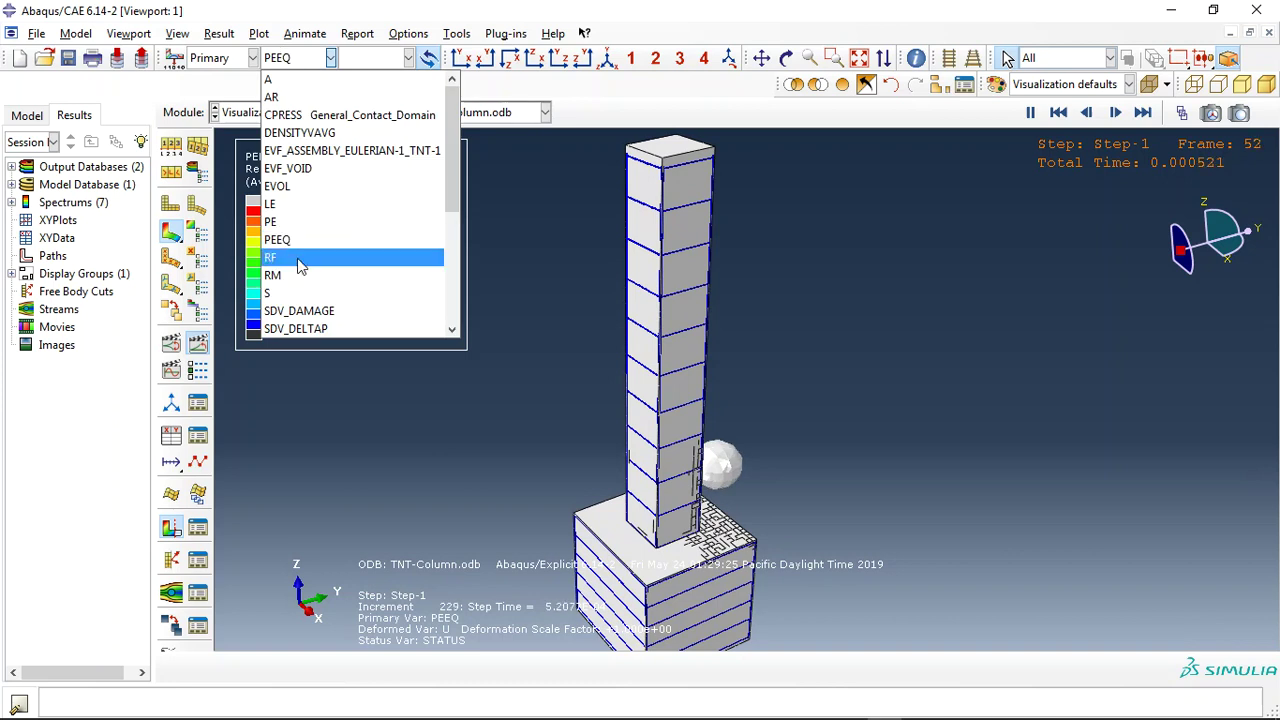
left_click(306, 391)
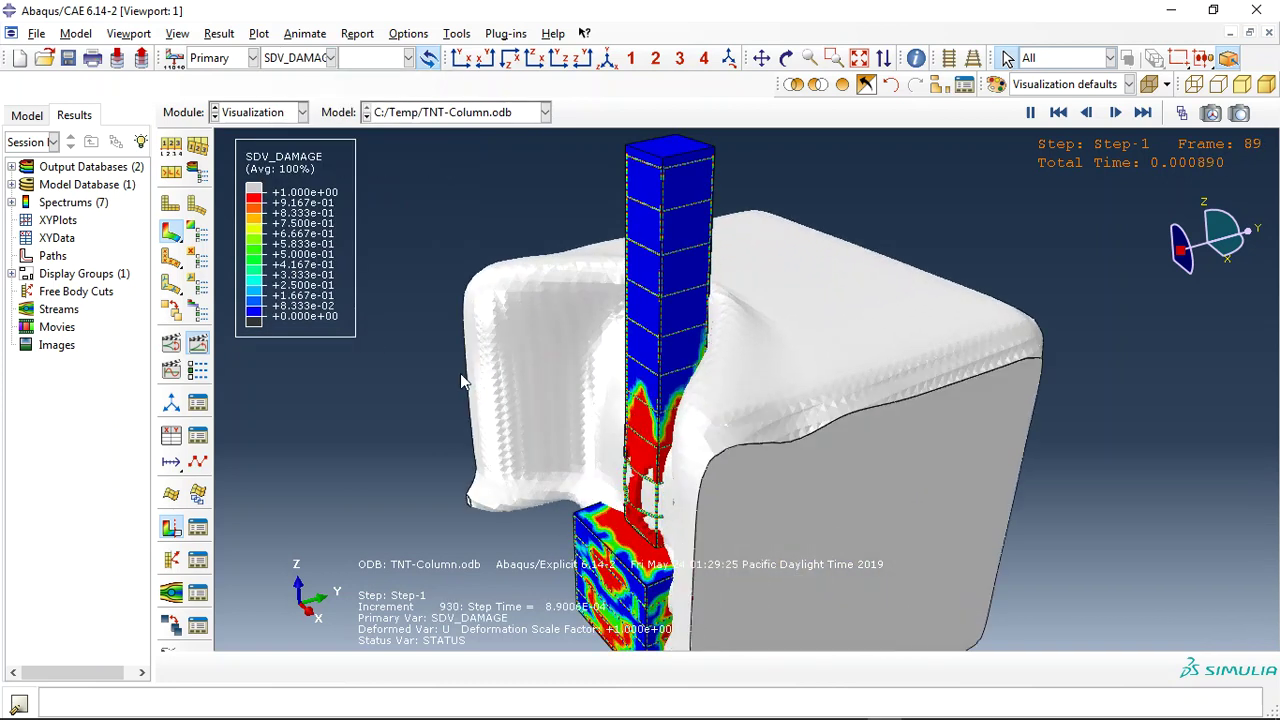
left_click(197, 346)
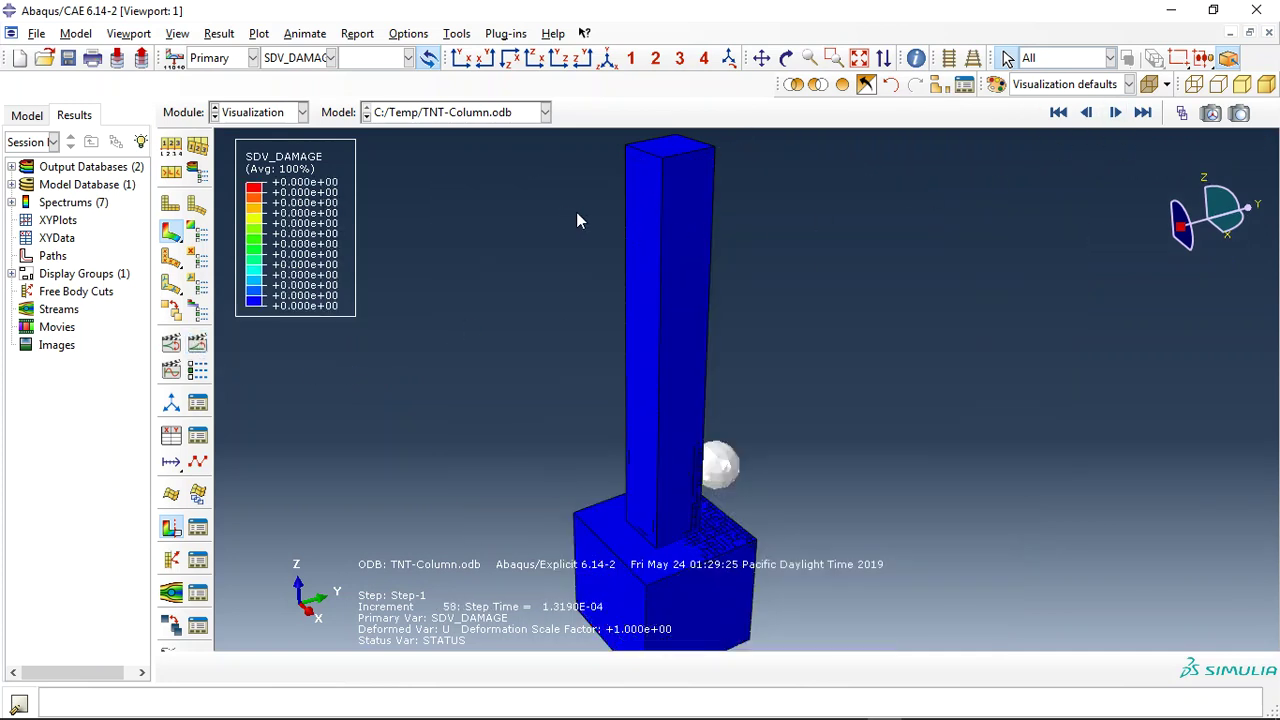
left_click(1142, 113)
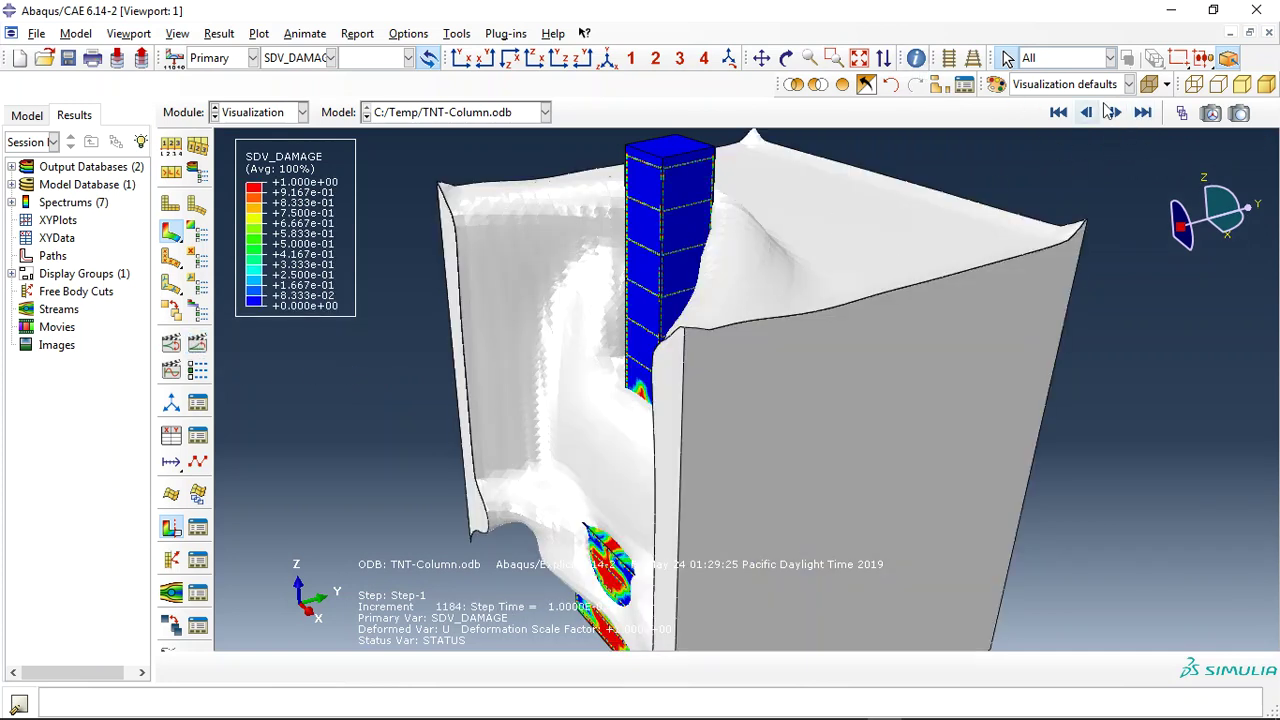
Make the model translucent, rotate to face the damaged column, then switch to the abaqusfem.com site.
left_click(1149, 84)
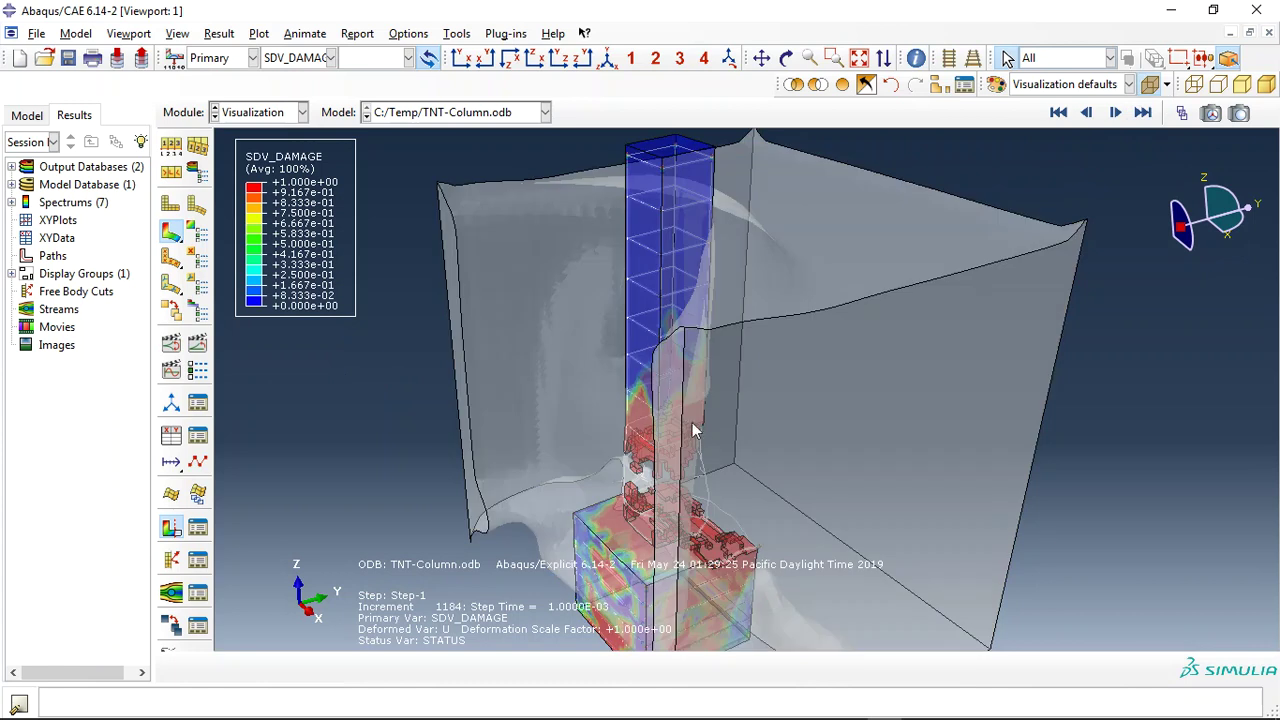
left_click(786, 57)
left_click_drag(691, 457, 611, 423)
key("Escape")
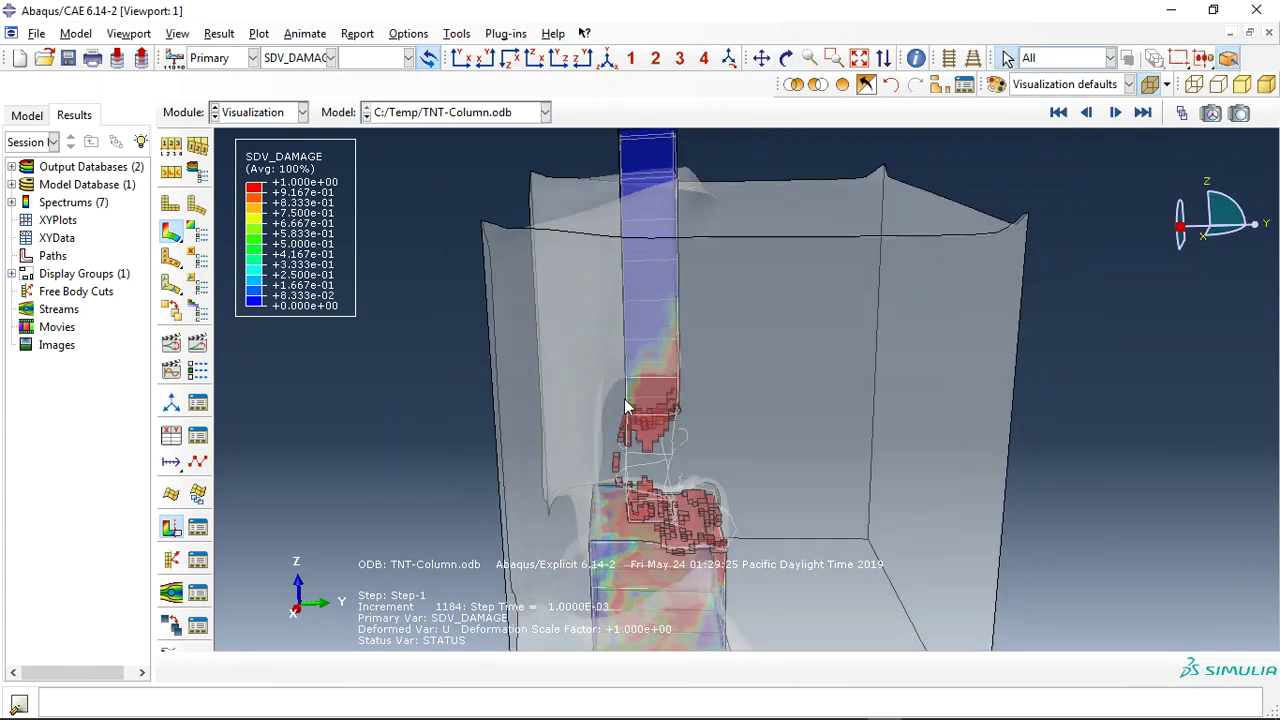
left_click(570, 702)
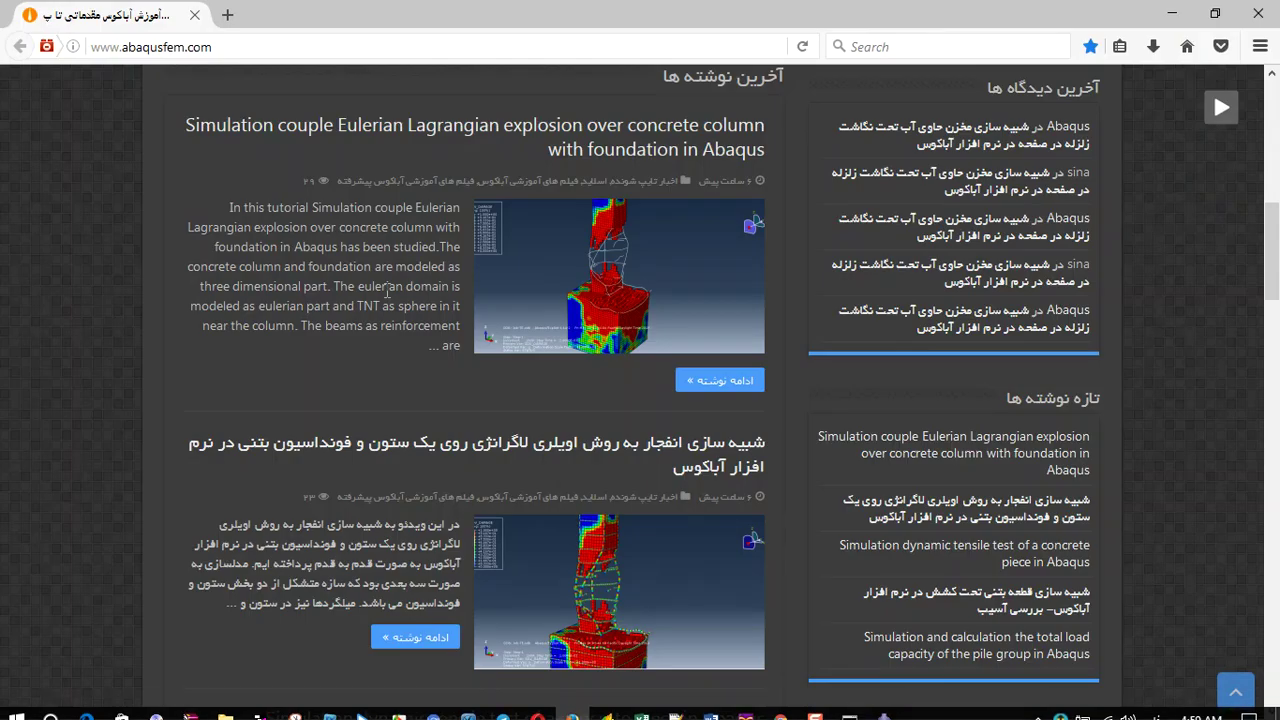
Open the 'Simulation couple Eulerian Lagrangian explosion' post from the abaqusfem.com homepage.
left_click(181, 42)
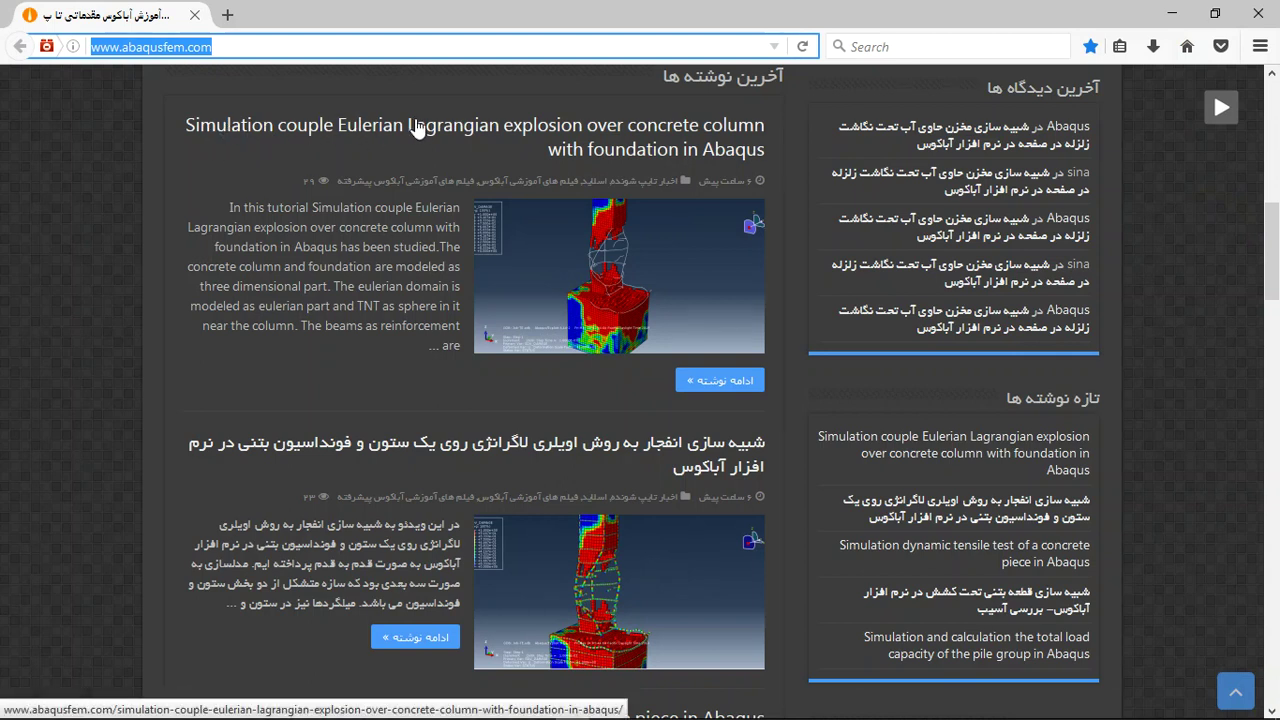
left_click(418, 128)
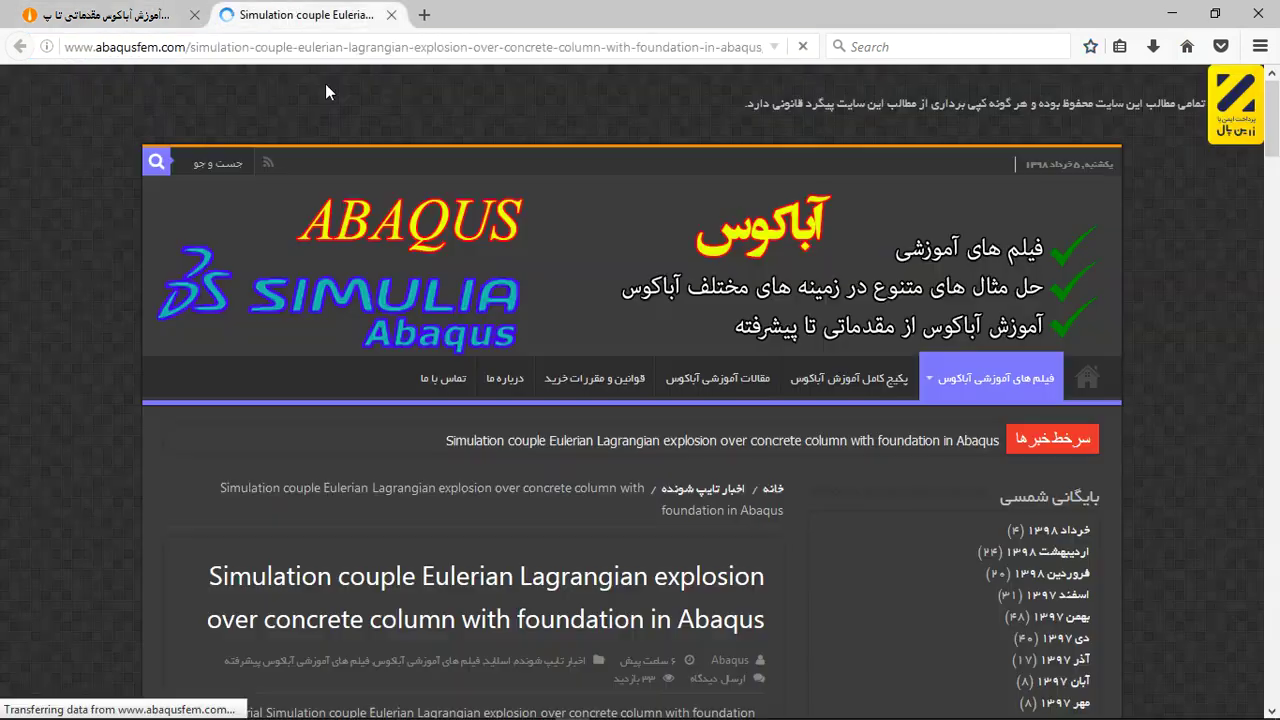
Scroll past the model and result images to the paragraph offering files for Thirty Three US Dollars.
scroll(526, 220, "down", 3)
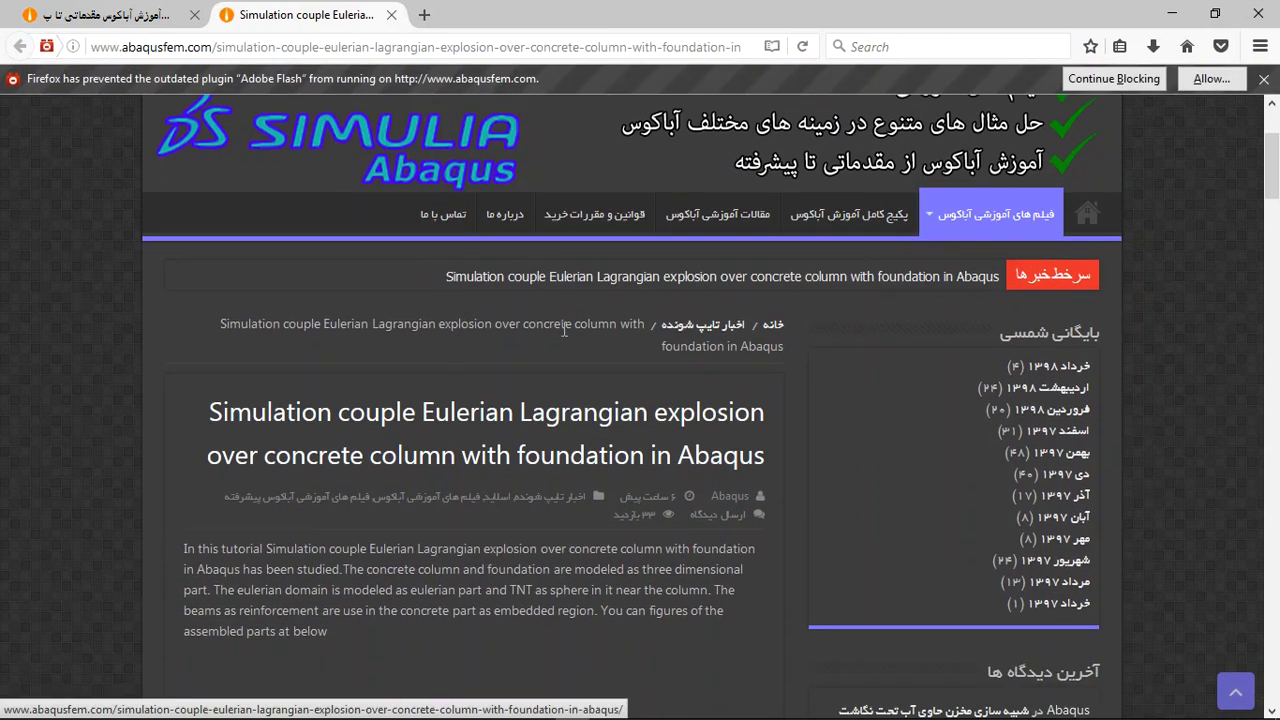
scroll(565, 330, "down", 5)
scroll(421, 283, "down", 2)
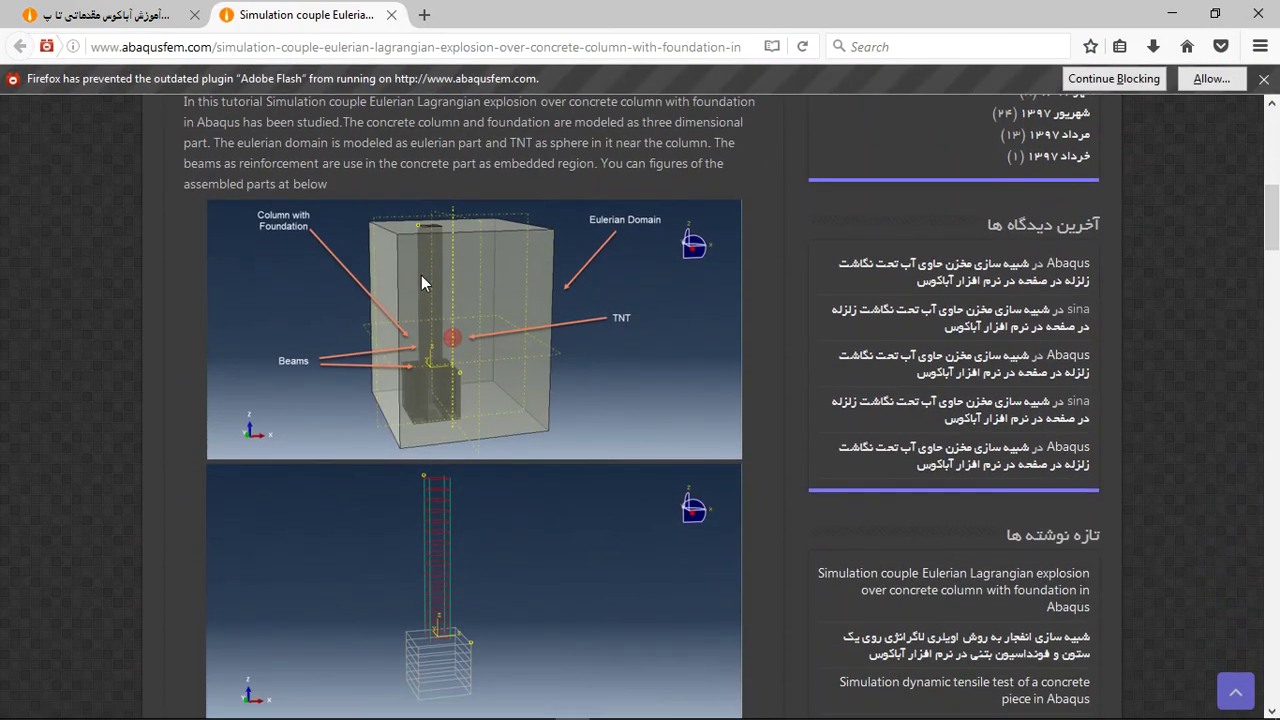
scroll(485, 345, "down", 7)
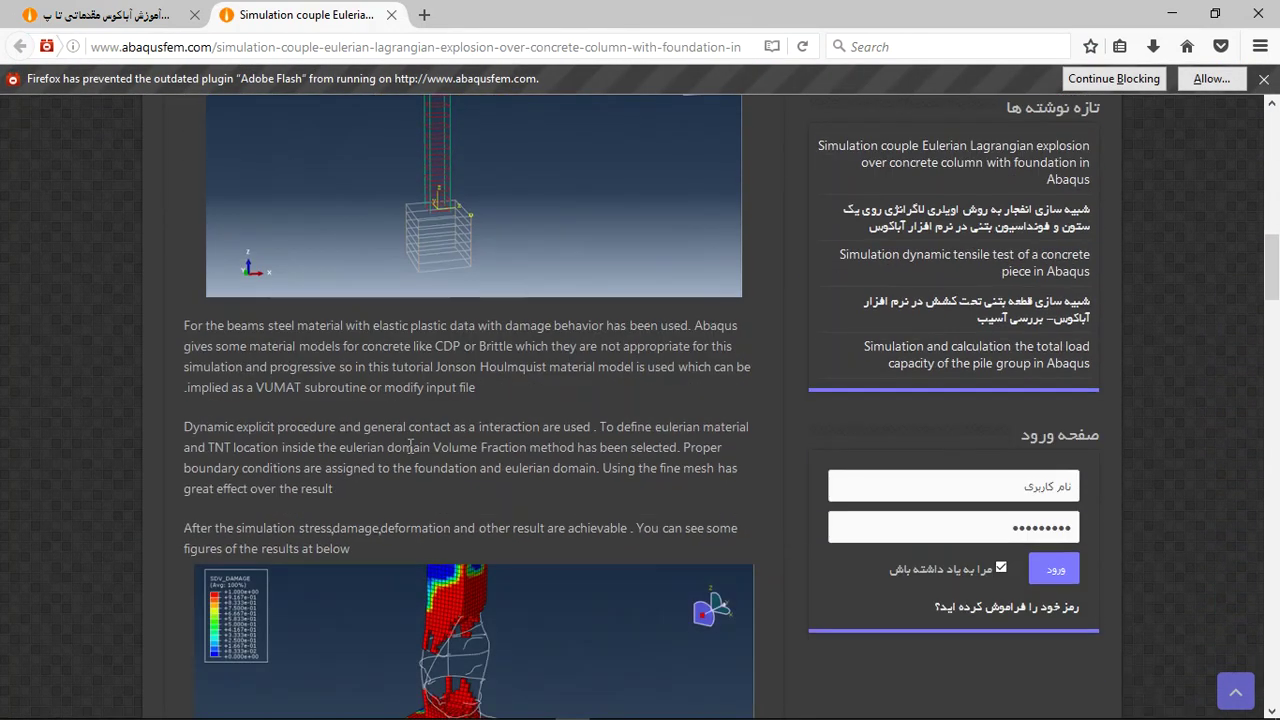
scroll(486, 375, "down", 8)
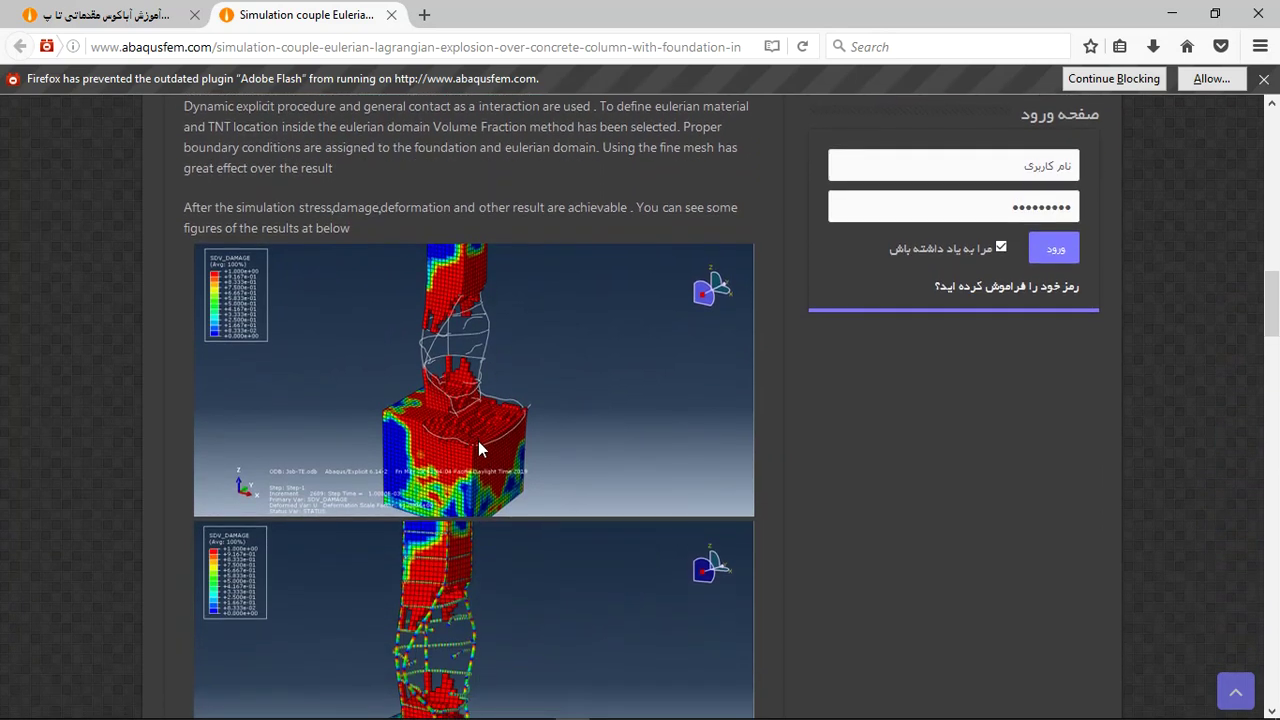
scroll(479, 451, "down", 15)
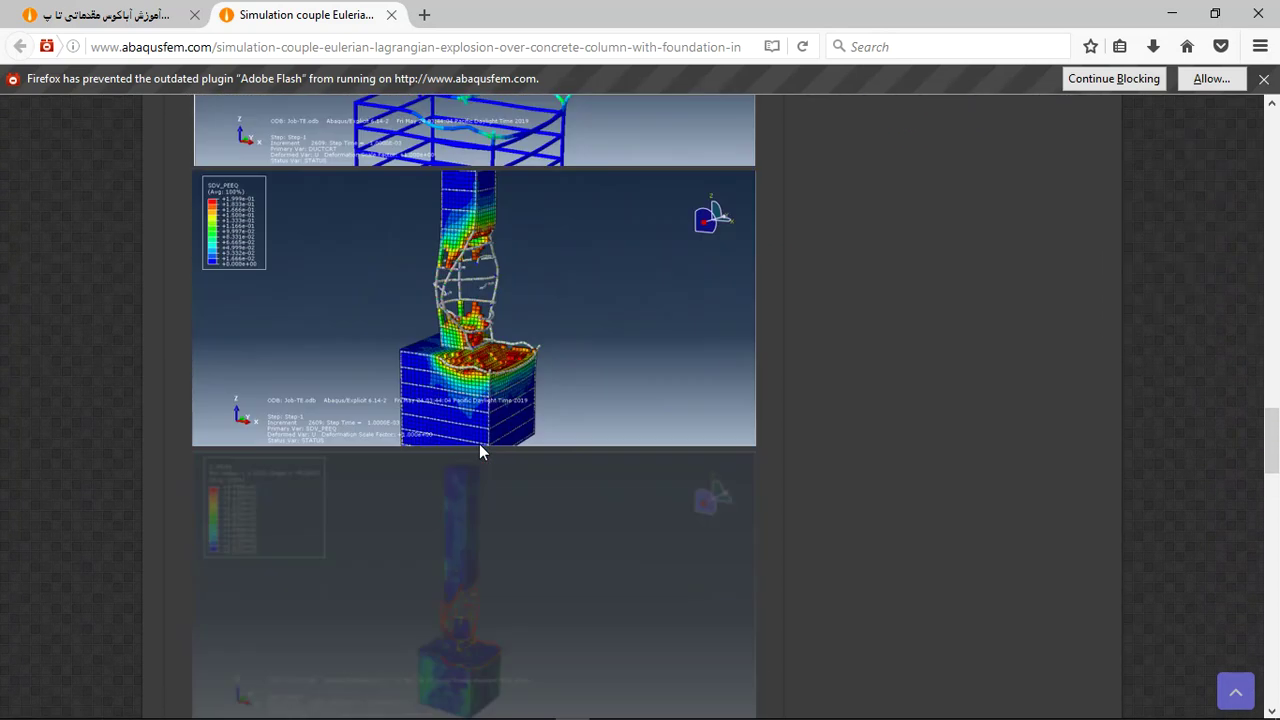
scroll(472, 452, "down", 4)
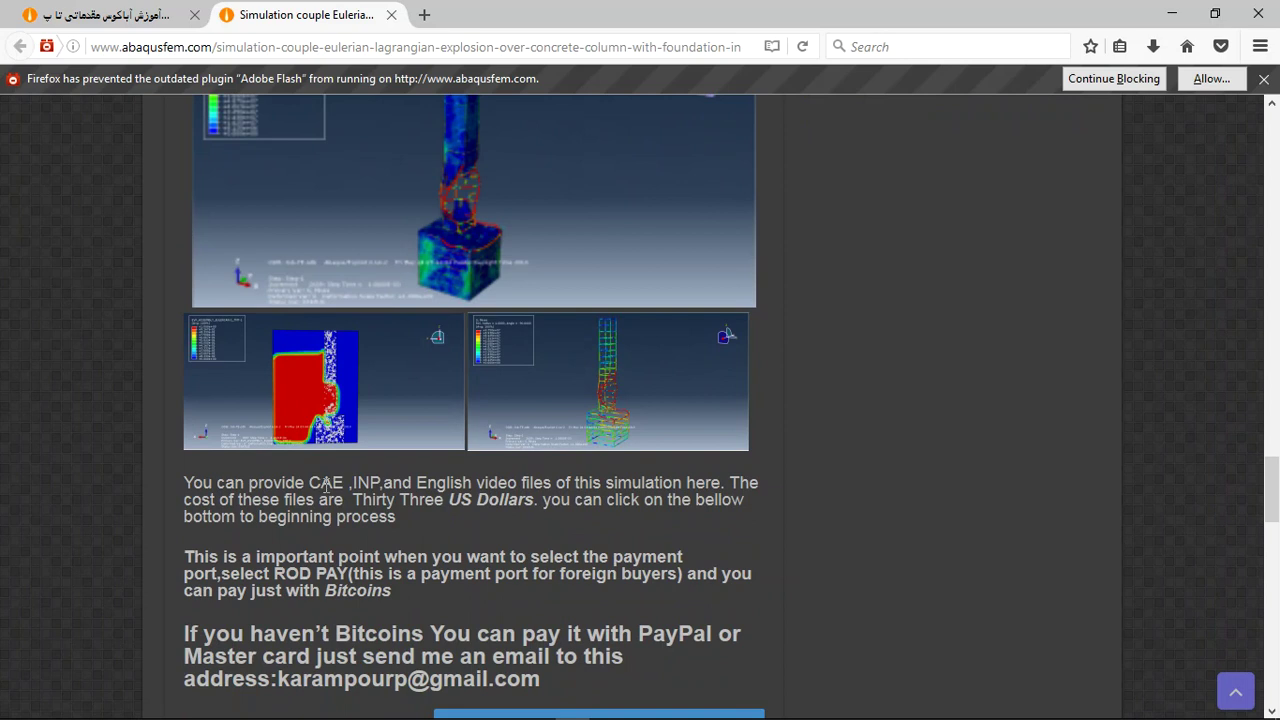
Highlight 'CAE, INP, and English video', the Thirty Three US Dollars price, and the seller's contact e-mail.
left_click_drag(314, 482, 498, 480)
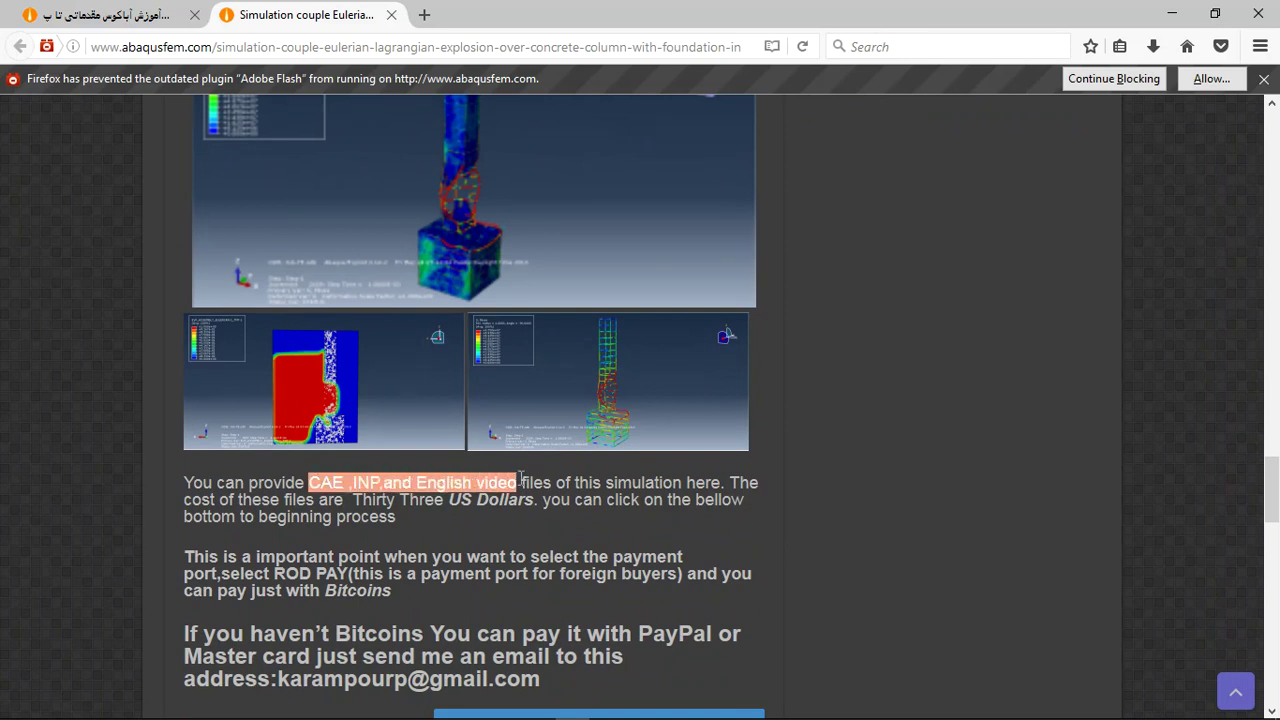
left_click_drag(344, 497, 500, 499)
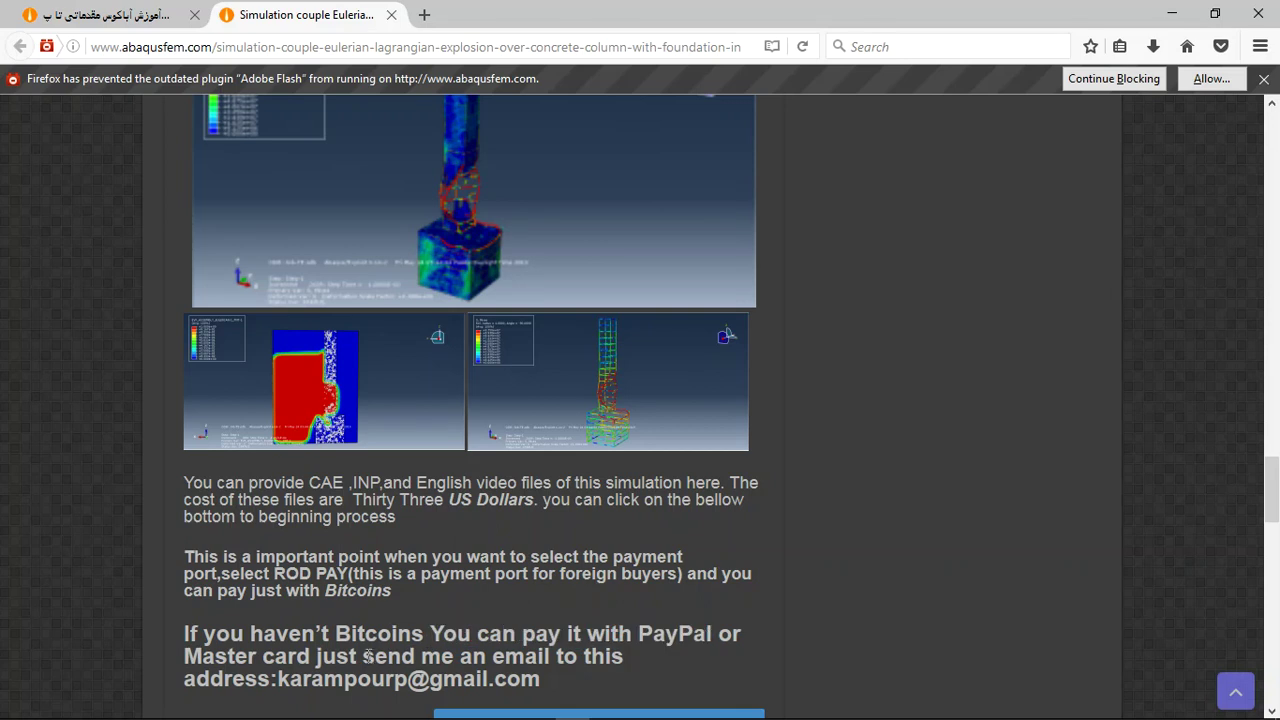
left_click_drag(542, 680, 285, 680)
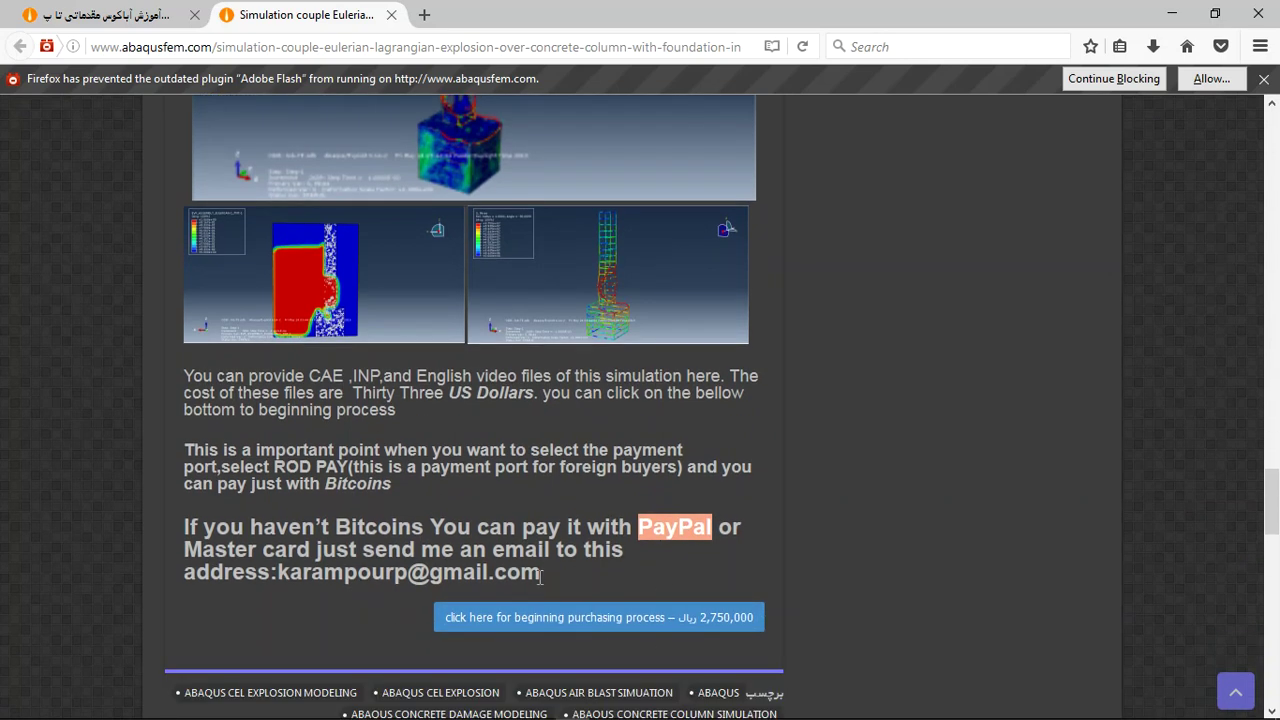
left_click_drag(540, 577, 282, 570)
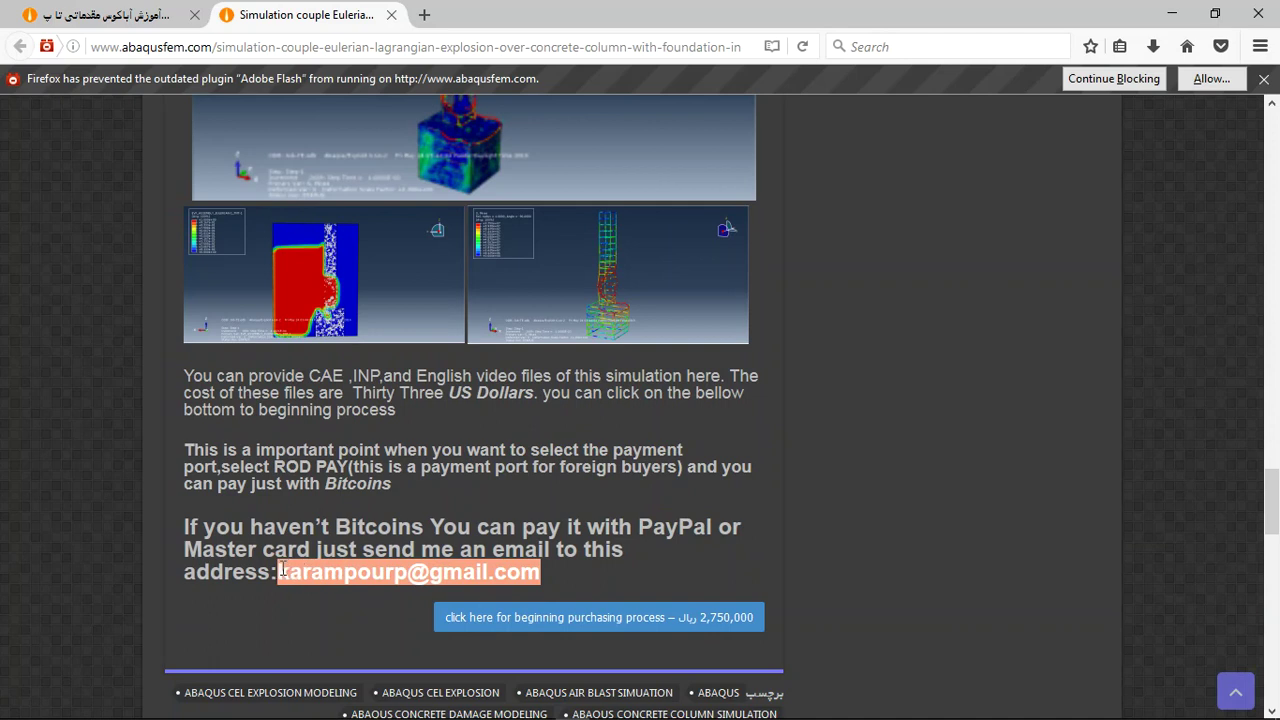